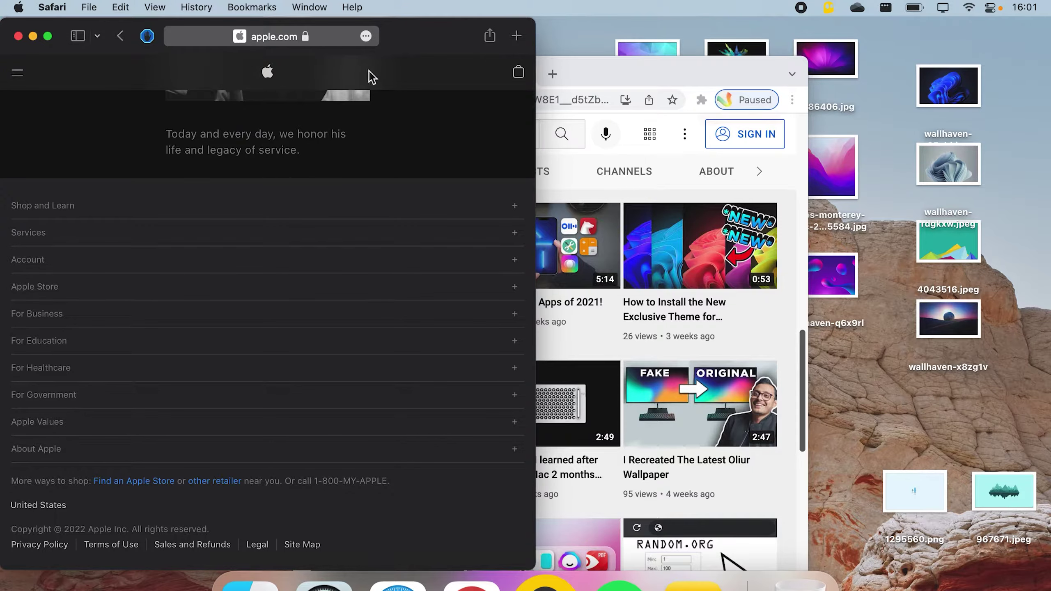
- Move the Safari window aside and reposition the wallhaven-x8zg1v and wallhaven-rdgkxw desktop images
drag(414, 49, 456, 82)
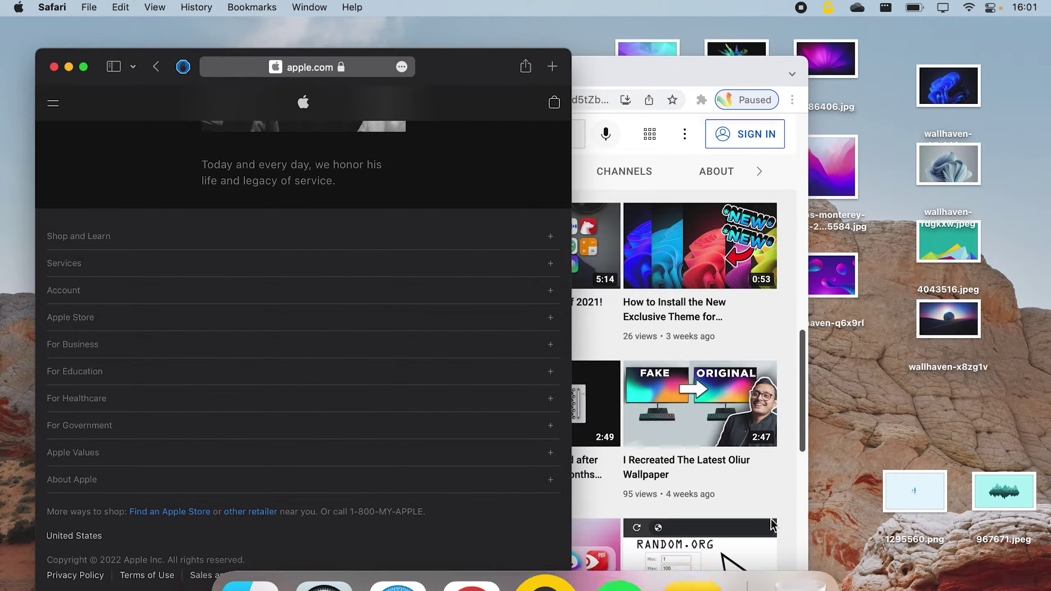
drag(974, 319, 912, 354)
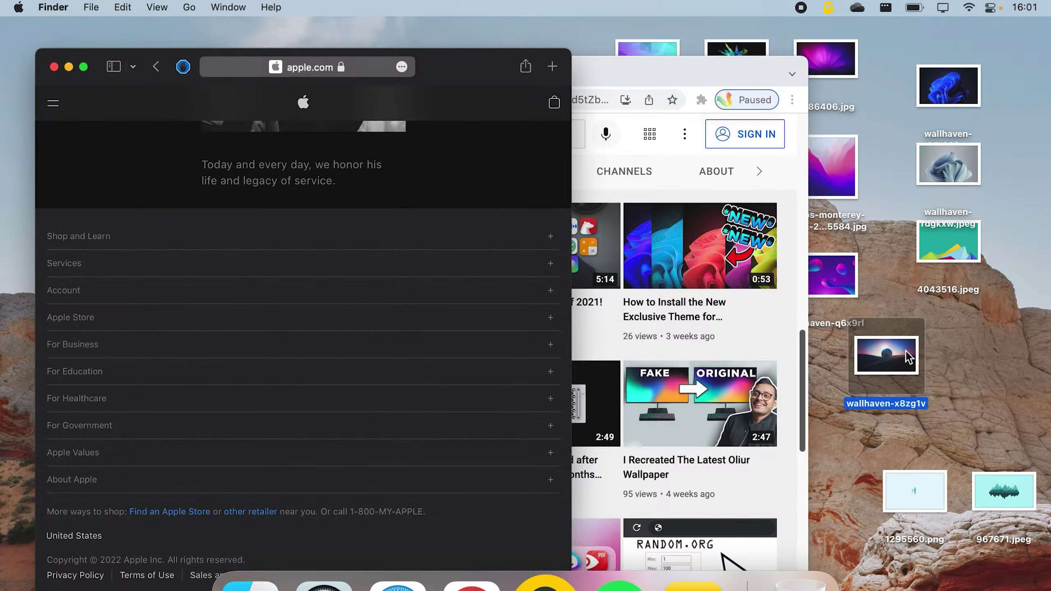
click(955, 170)
drag(955, 171, 999, 173)
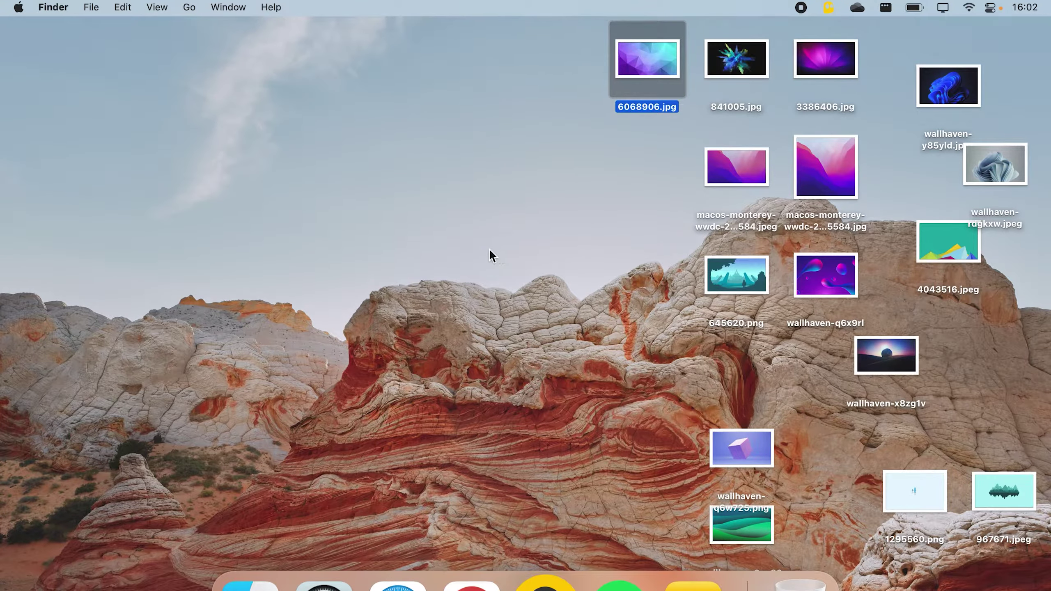
- Open System Preferences via Spotlight and show the Users & Groups login items list
click(284, 260)
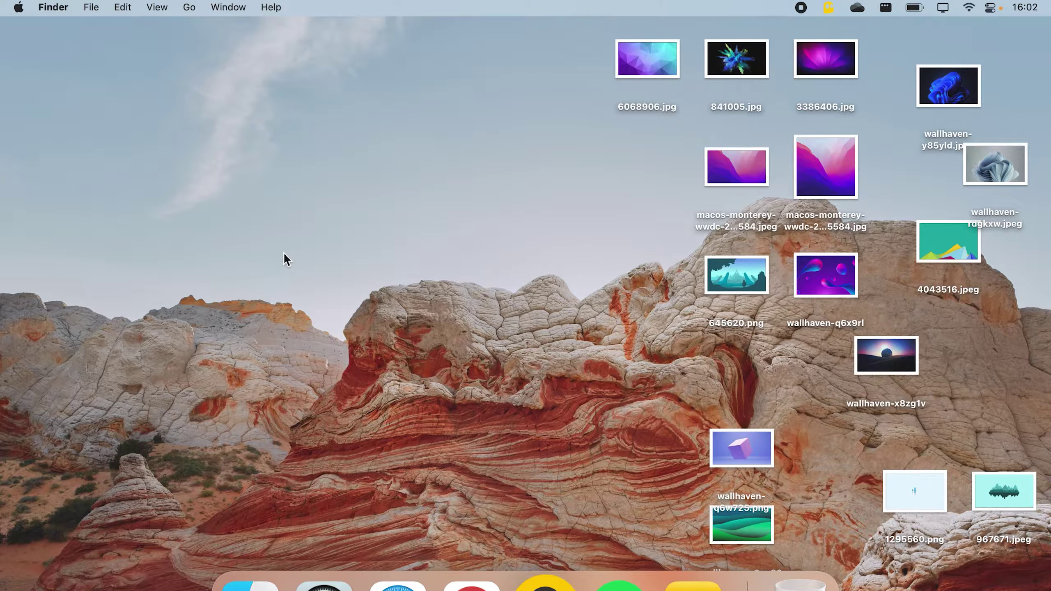
key(super+space)
text(system pref)
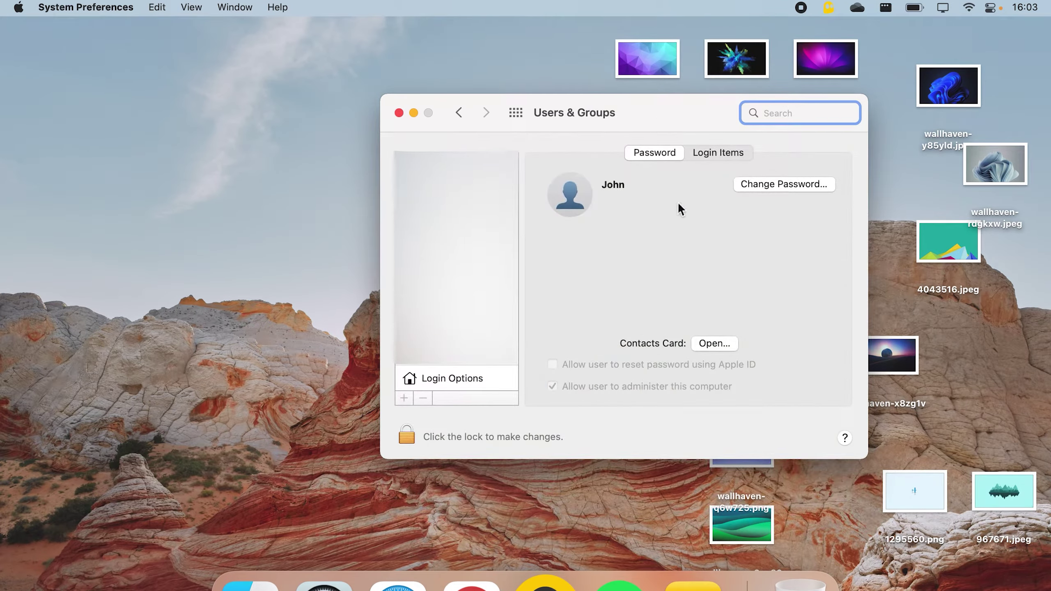
click(720, 154)
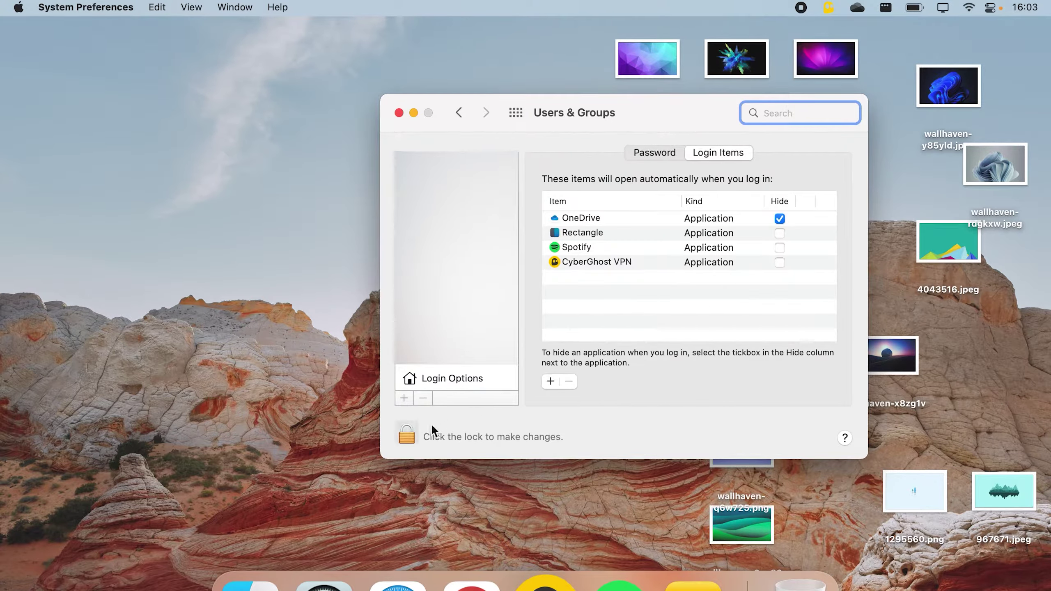
- Unlock the settings with the password, then select Spotify and remove it
click(413, 438)
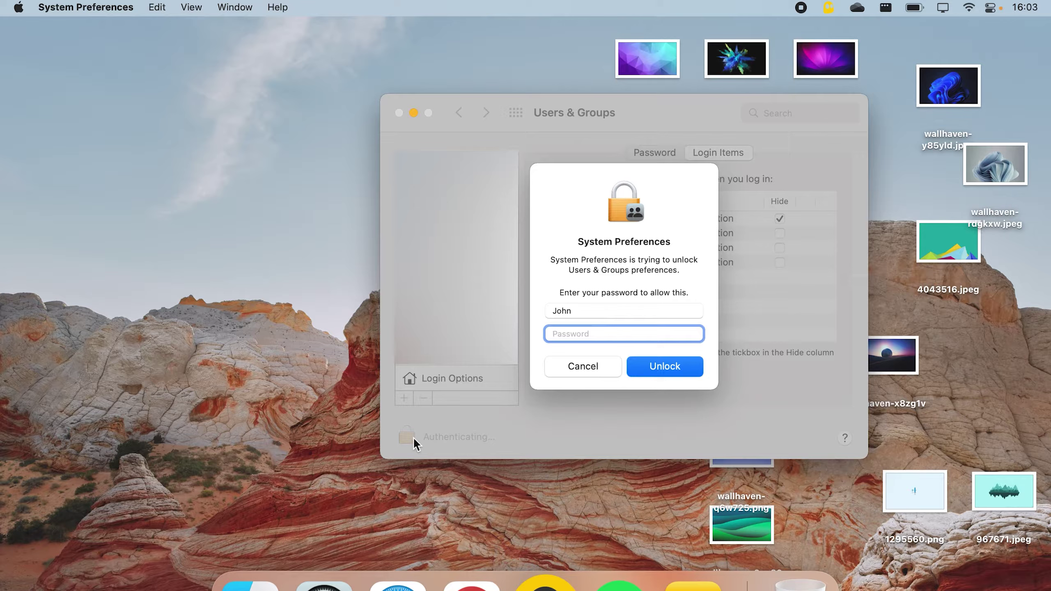
text(•••••)
key(Return)
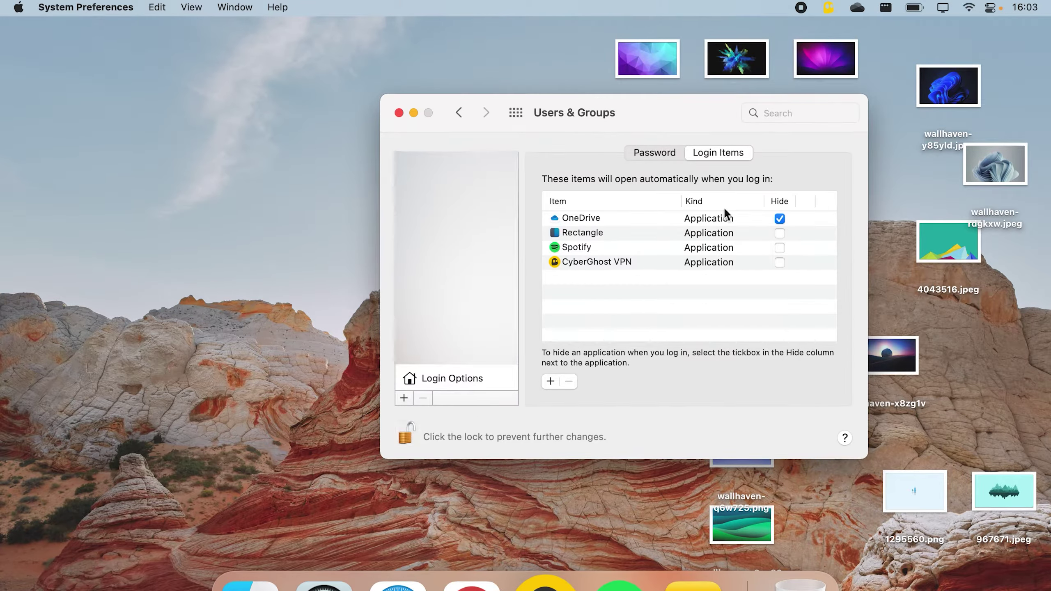
click(740, 233)
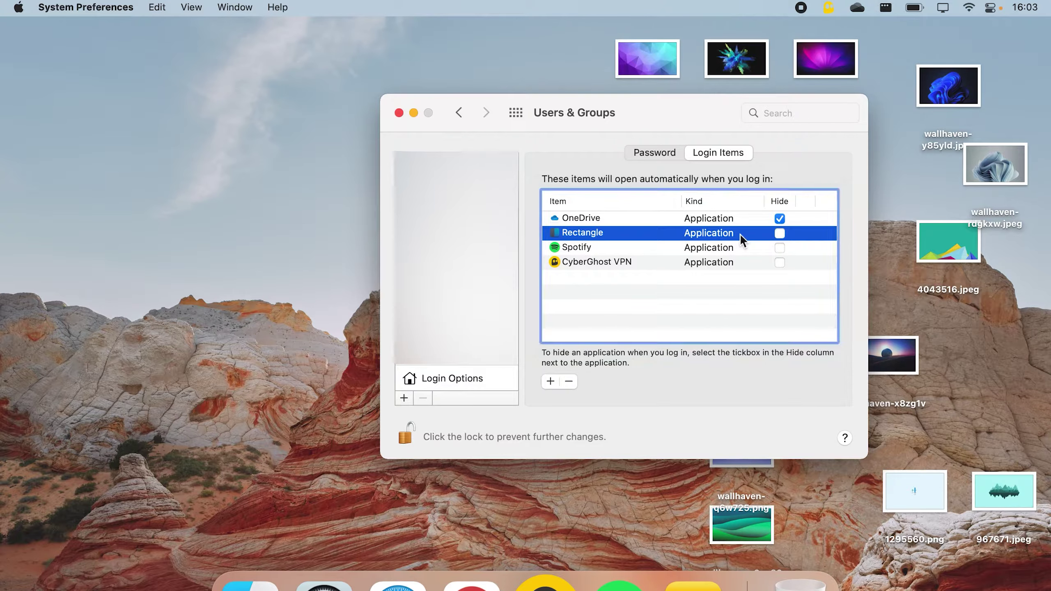
click(727, 243)
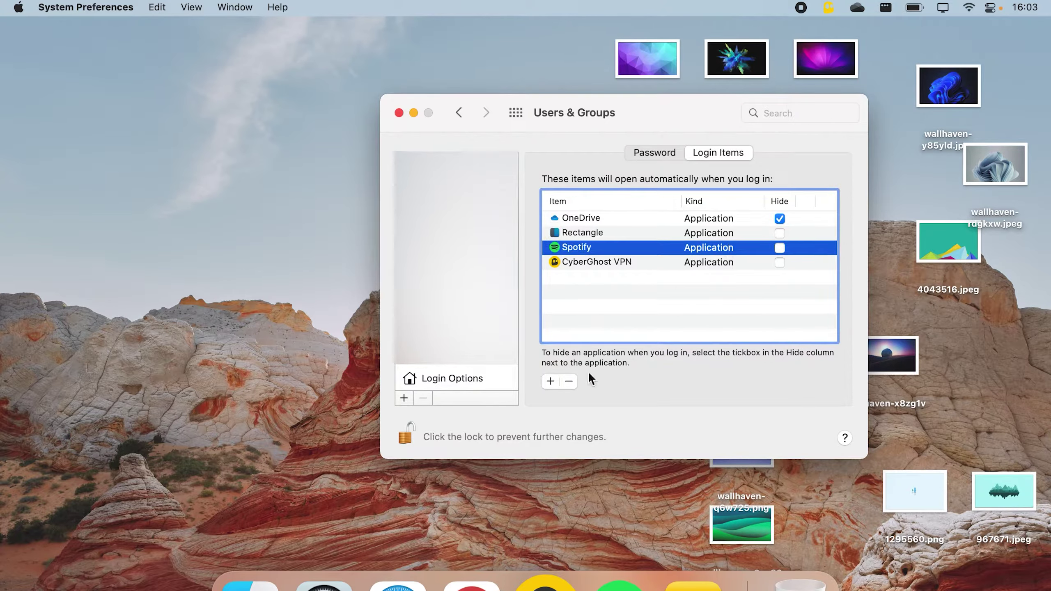
click(570, 381)
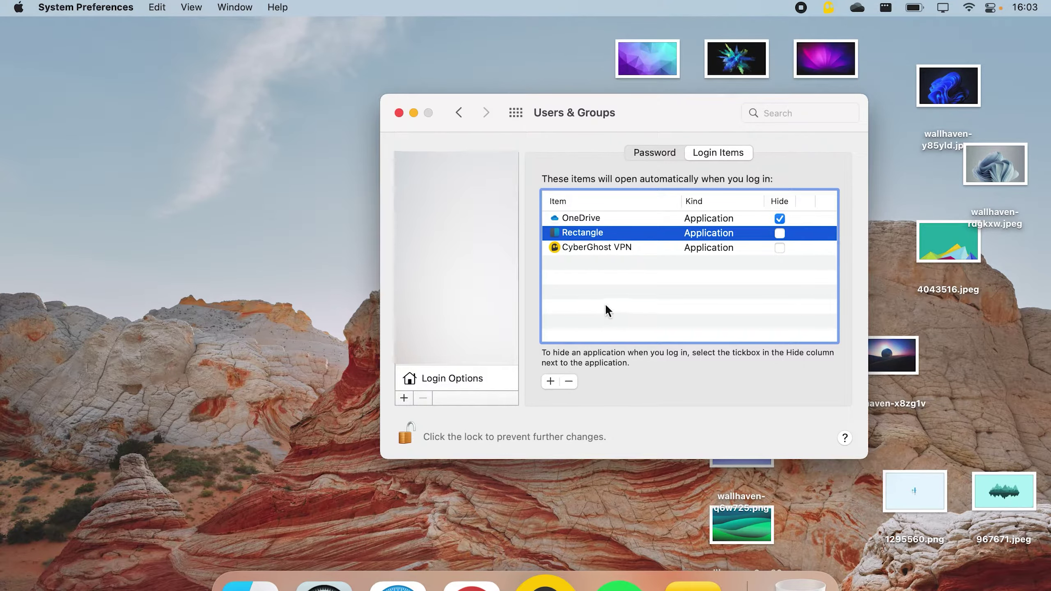
- Close System Preferences and marquee-select, then deselect, the desktop image files
click(400, 113)
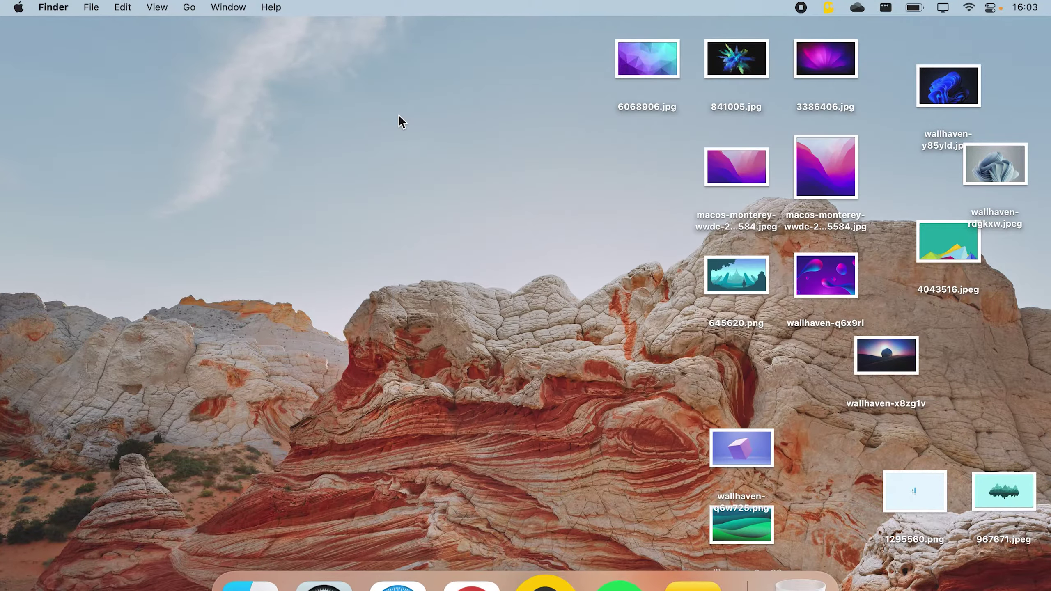
mouse_move(551, 55)
mouse_down()
mouse_move(950, 421)
mouse_move(1005, 509)
mouse_up()
click(580, 281)
- Turn on Use Stacks for the desktop, then expand and collapse the Images stack
right_click(484, 282)
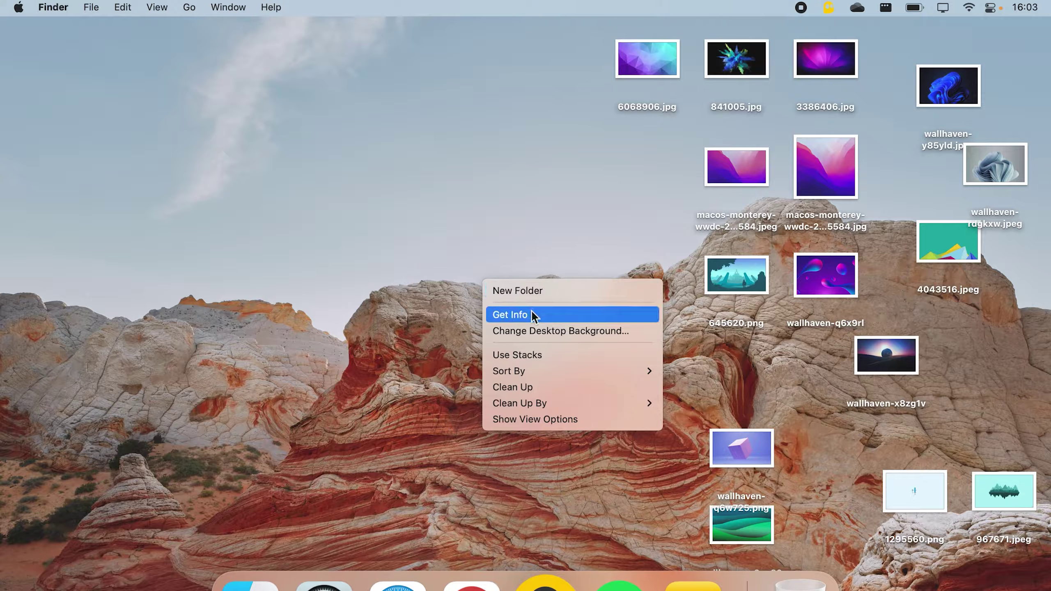
click(531, 356)
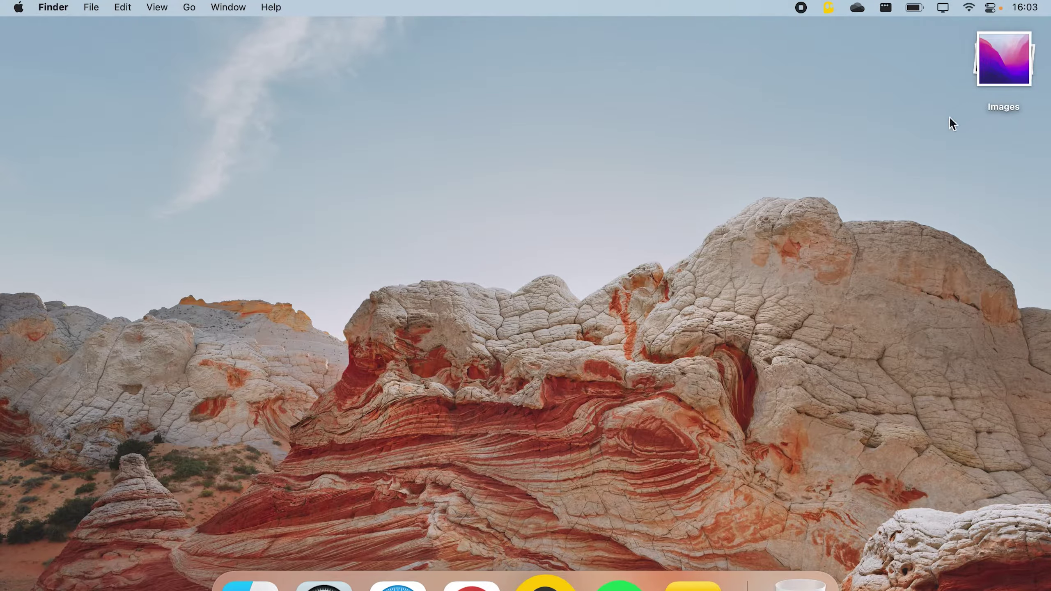
click(1001, 72)
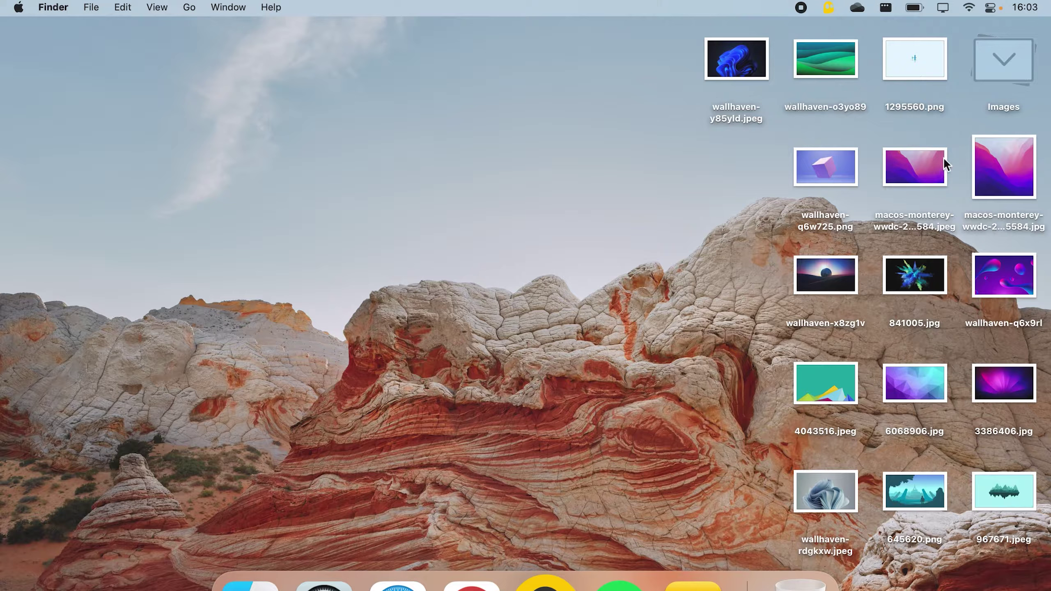
click(1000, 65)
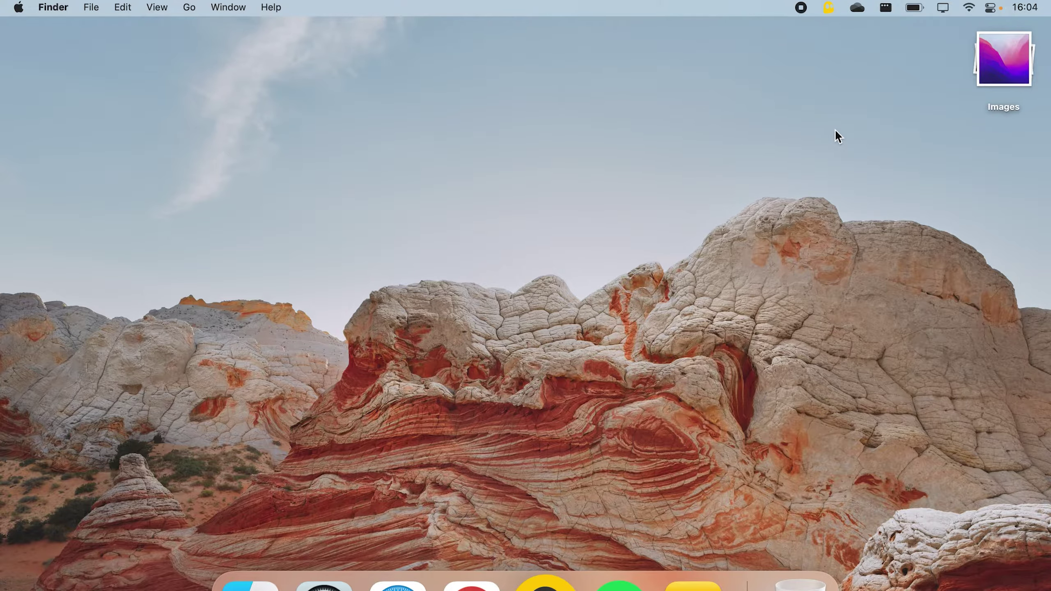
drag(866, 46, 1048, 107)
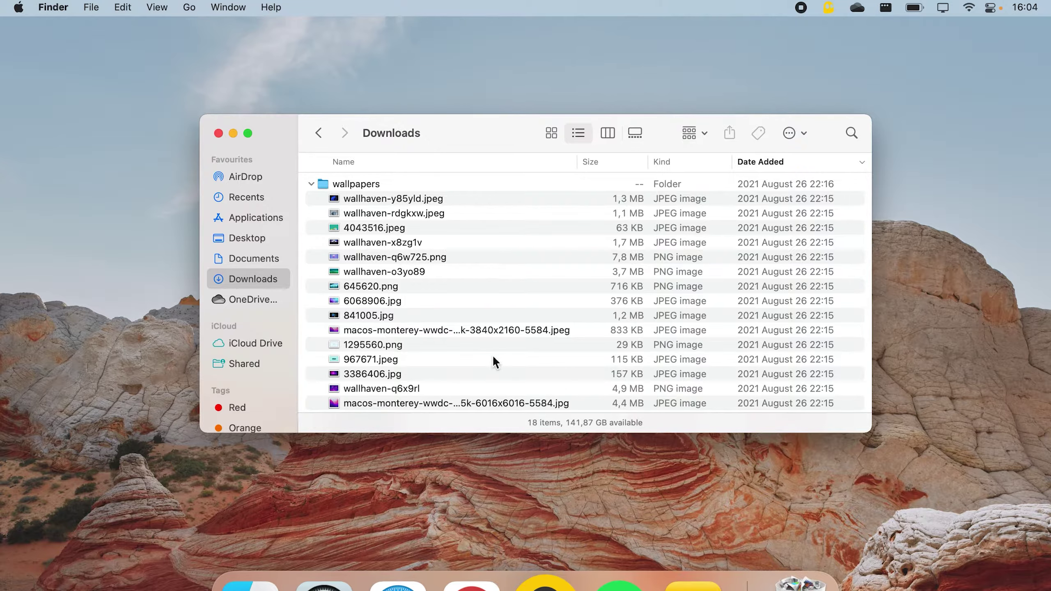
- Close the Downloads window and open the 'wallpapers' folder from a Spotlight search
click(219, 133)
key(super+space)
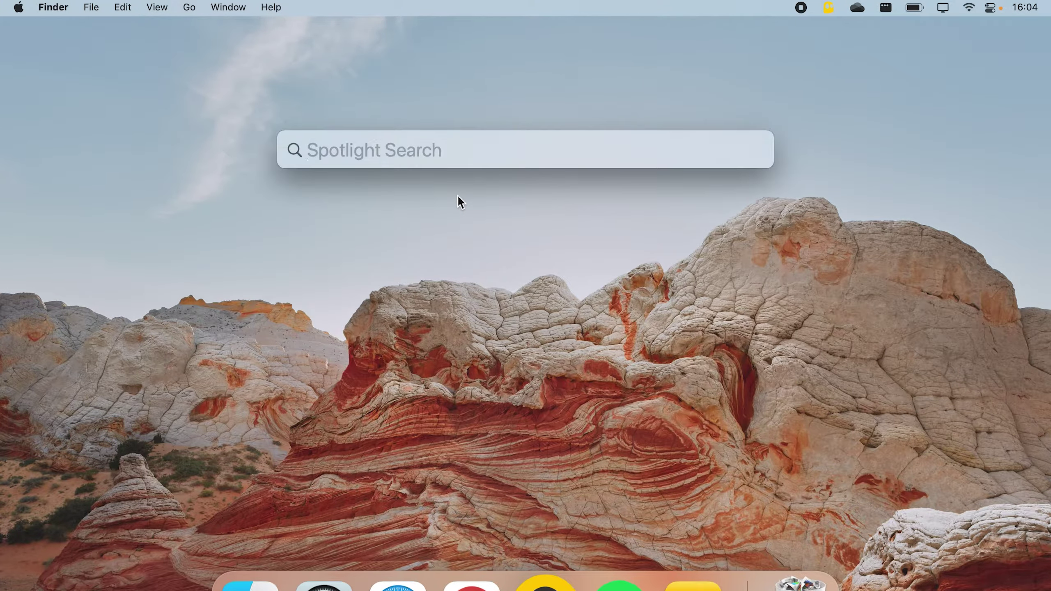
text(wallpapers)
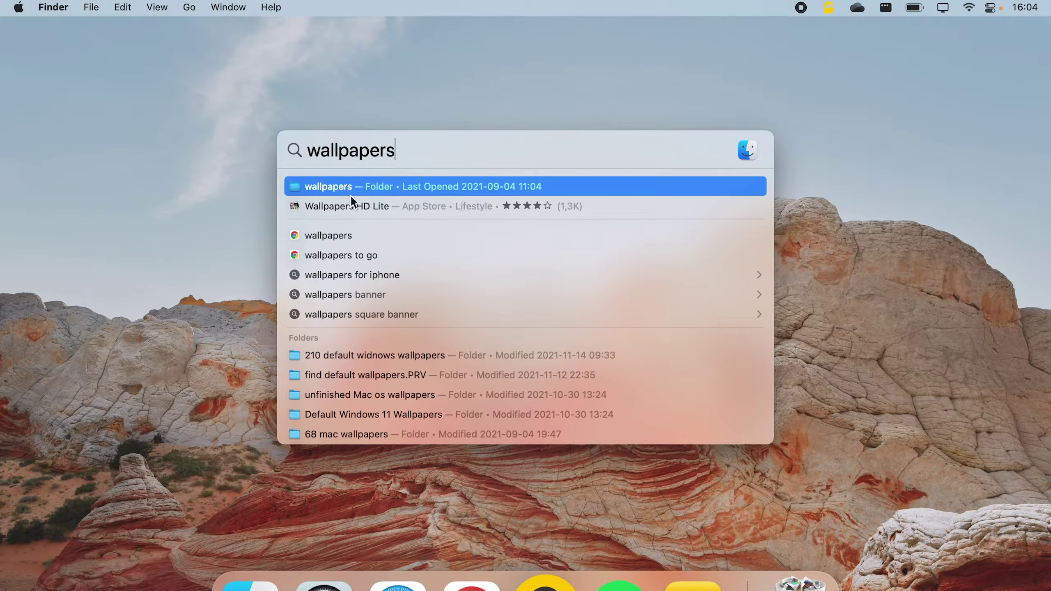
click(335, 187)
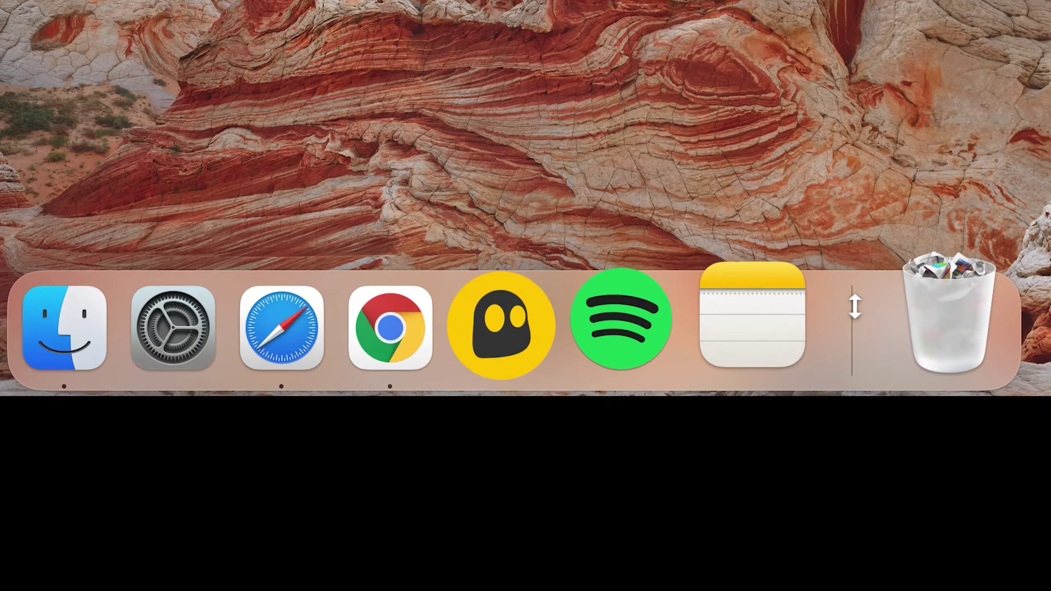
- Turn Dock hiding on from the Dock divider menu, then open and dismiss Spotlight
right_click(855, 308)
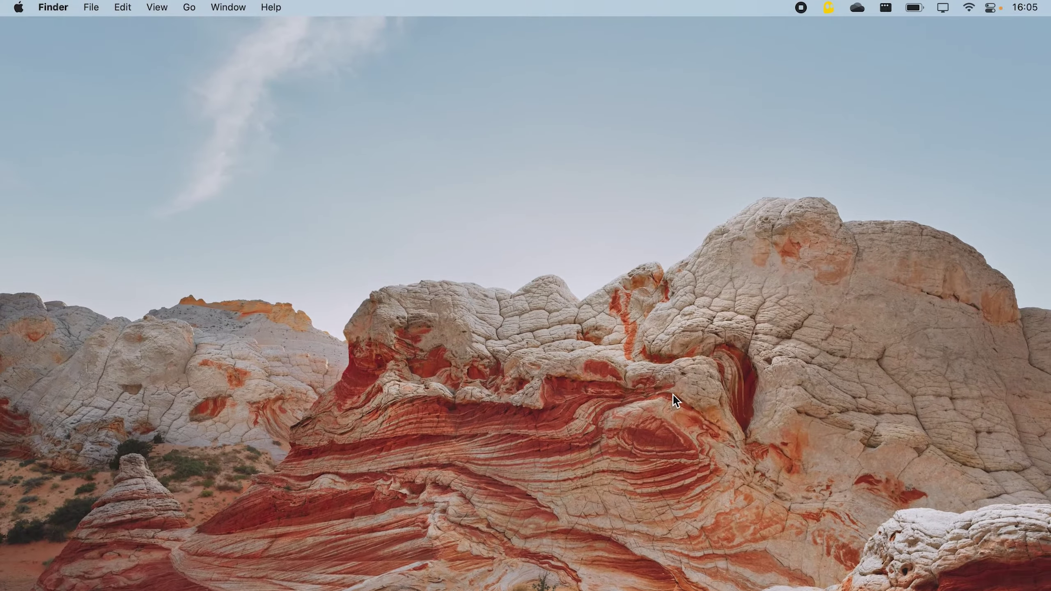
key(super+space)
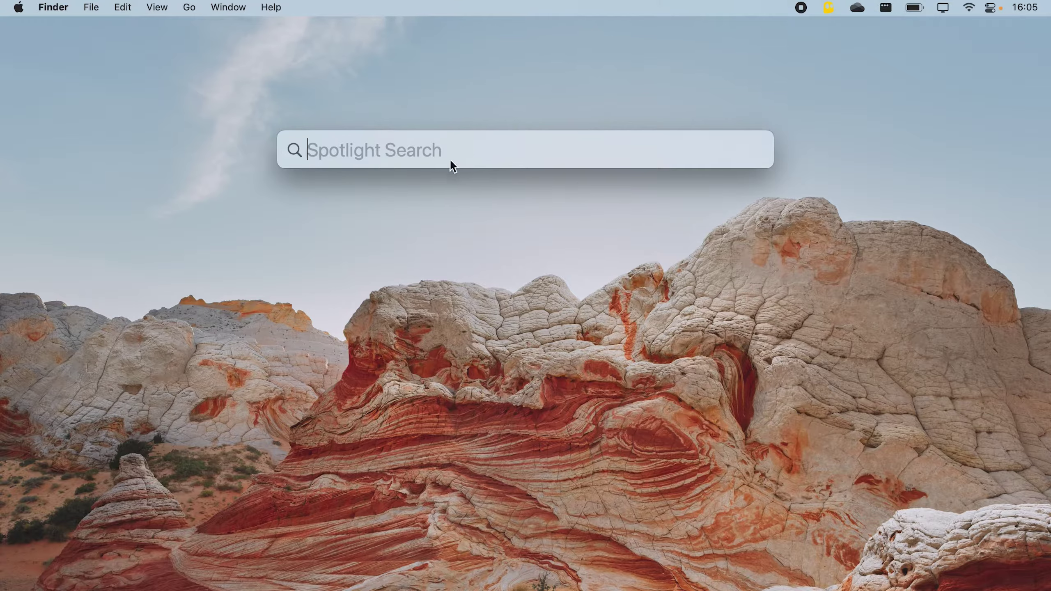
click(497, 177)
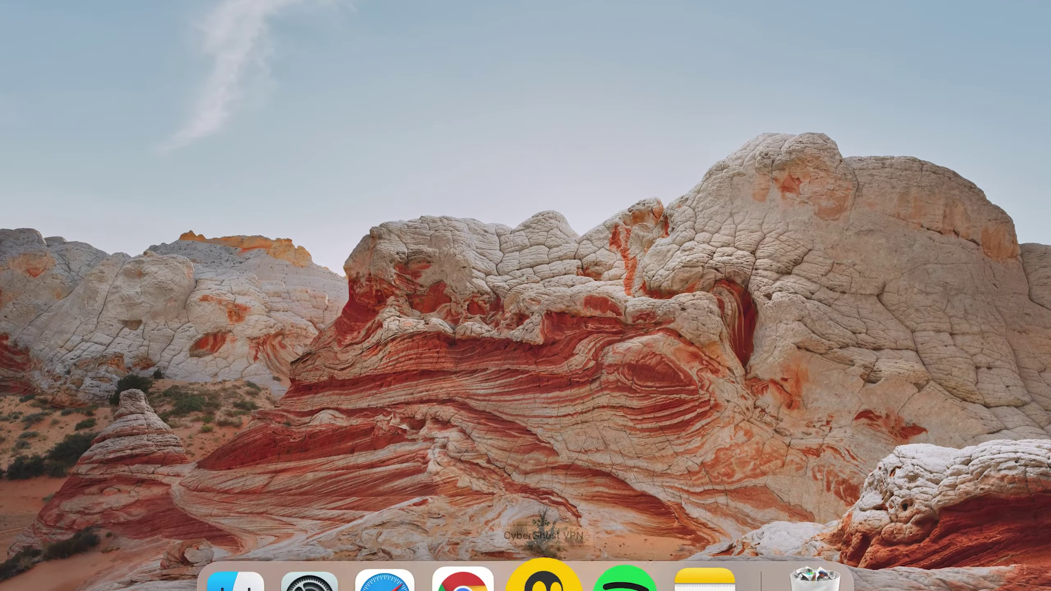
mouse_move(411, 549)
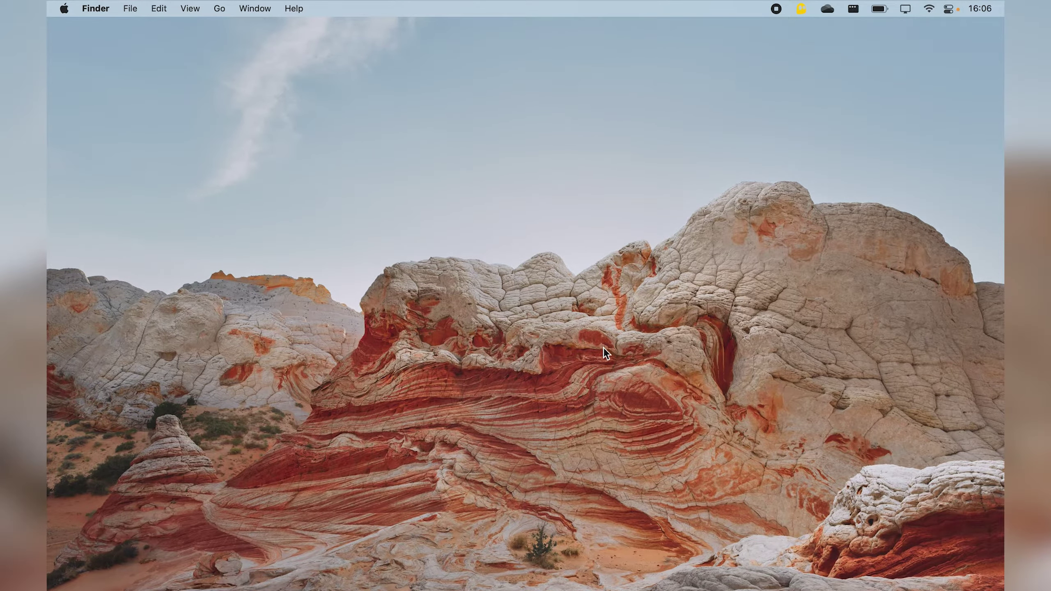
mouse_move(526, 587)
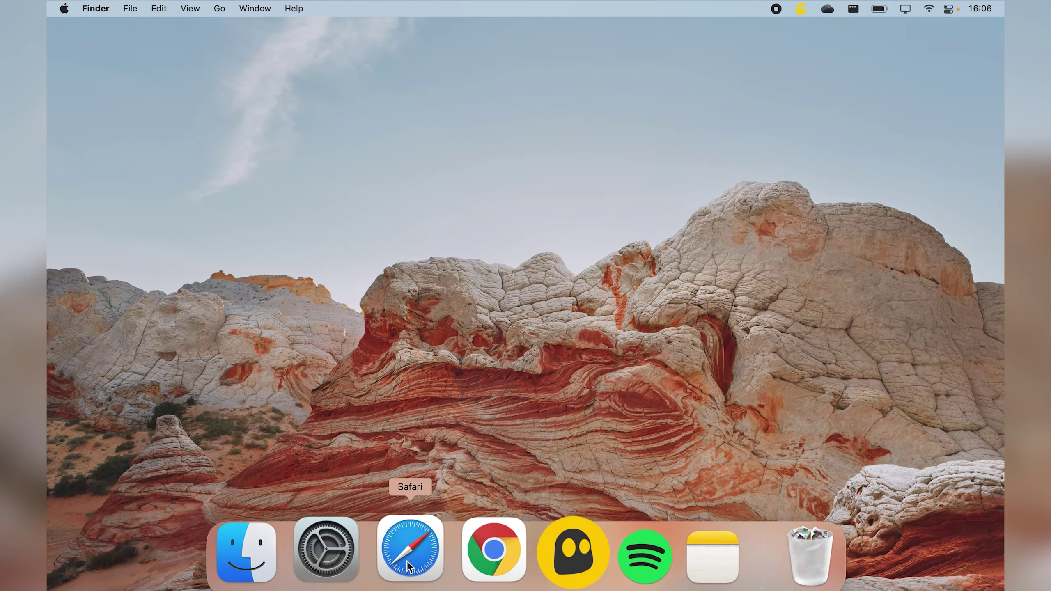
- Launch Safari, make its window full screen, then return to the desktop with Ctrl+Left
click(408, 561)
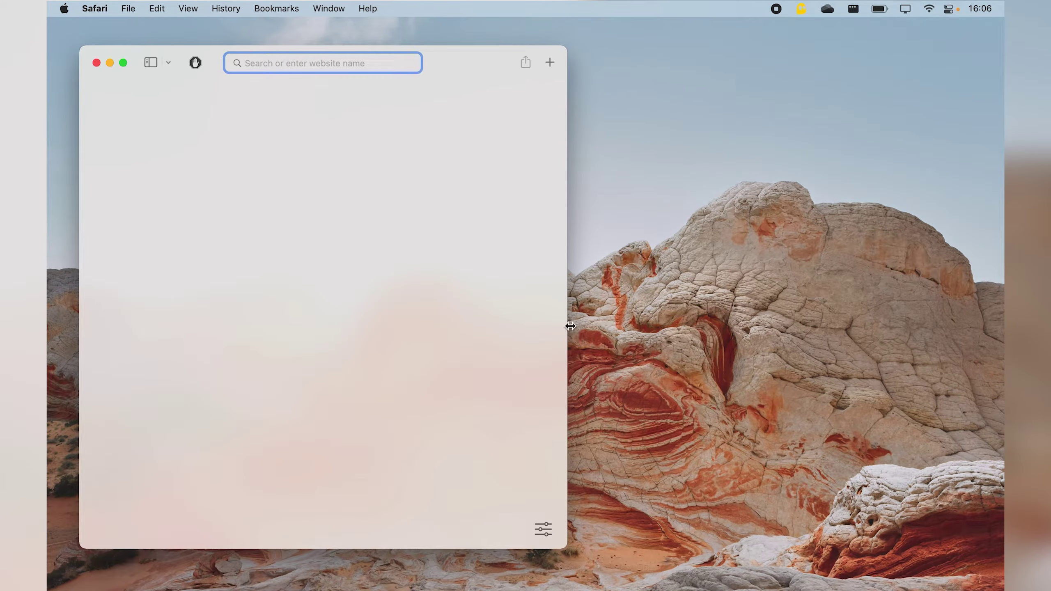
click(123, 63)
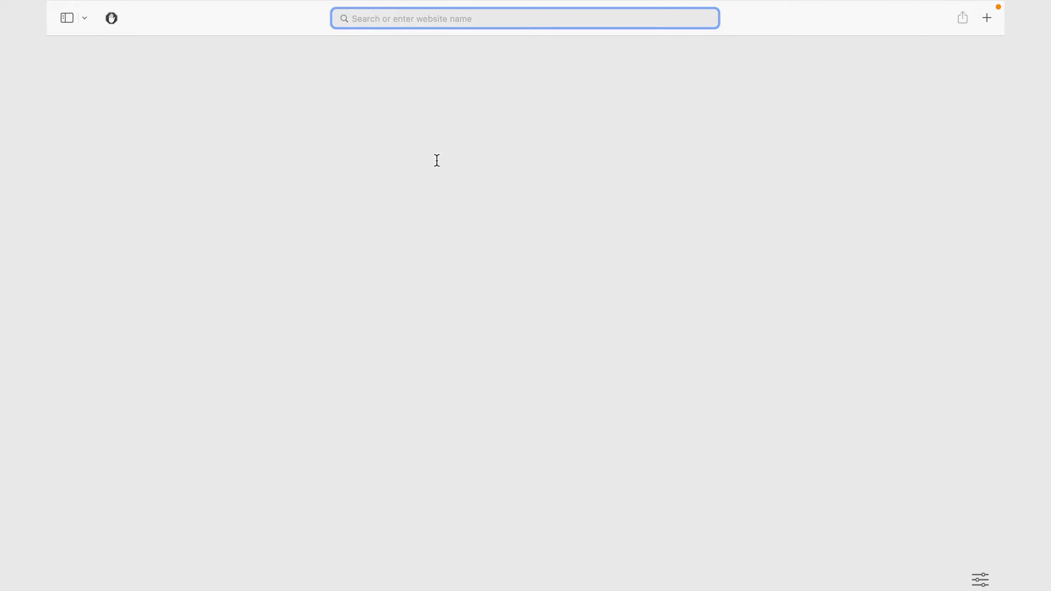
key(ctrl+Left)
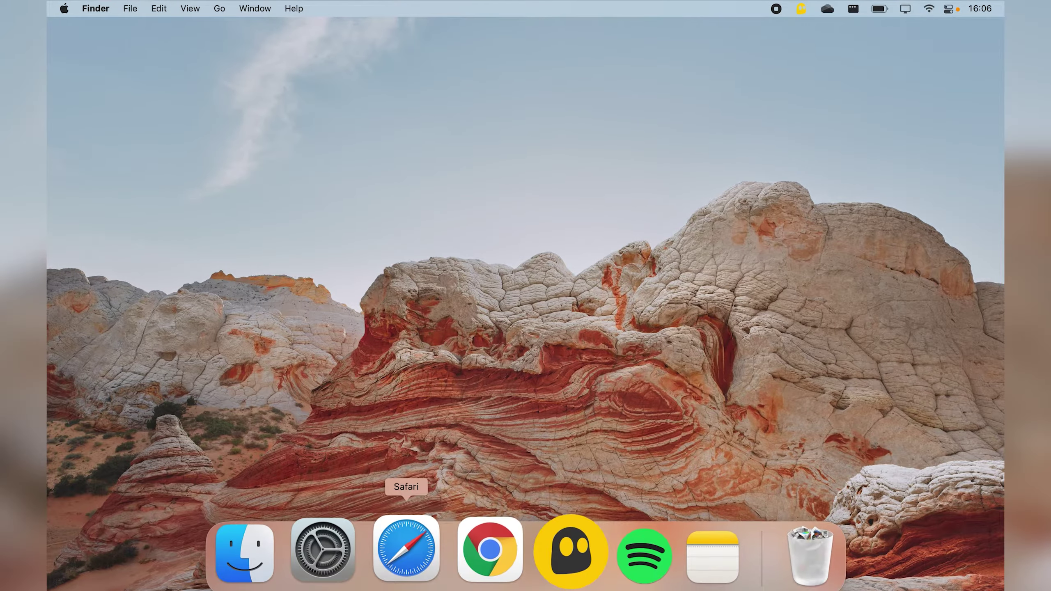
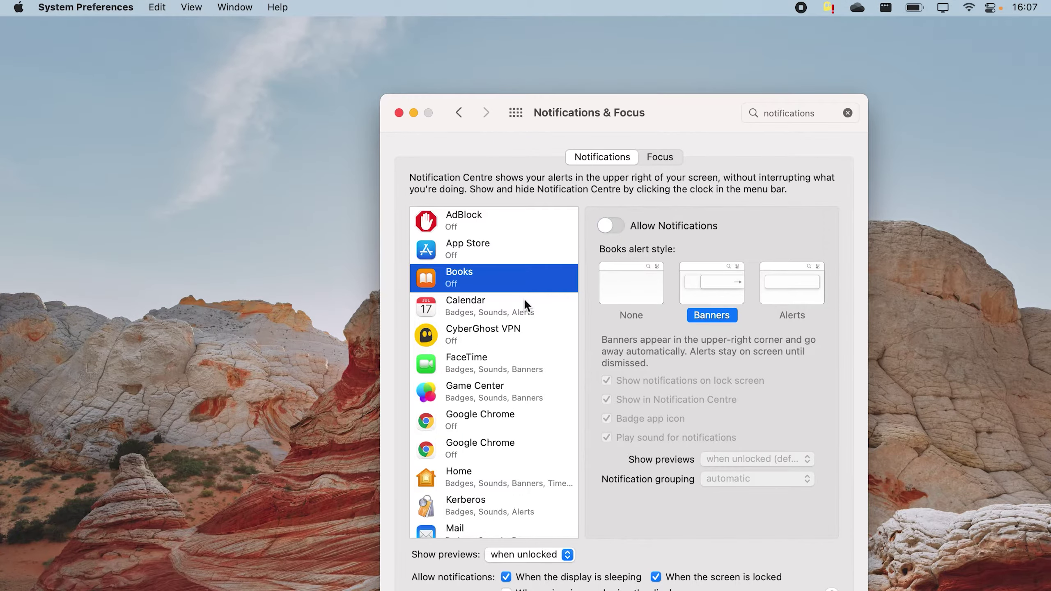
- Switch off Allow Notifications for Calendar and Game Center, then close System Preferences
click(522, 302)
click(609, 226)
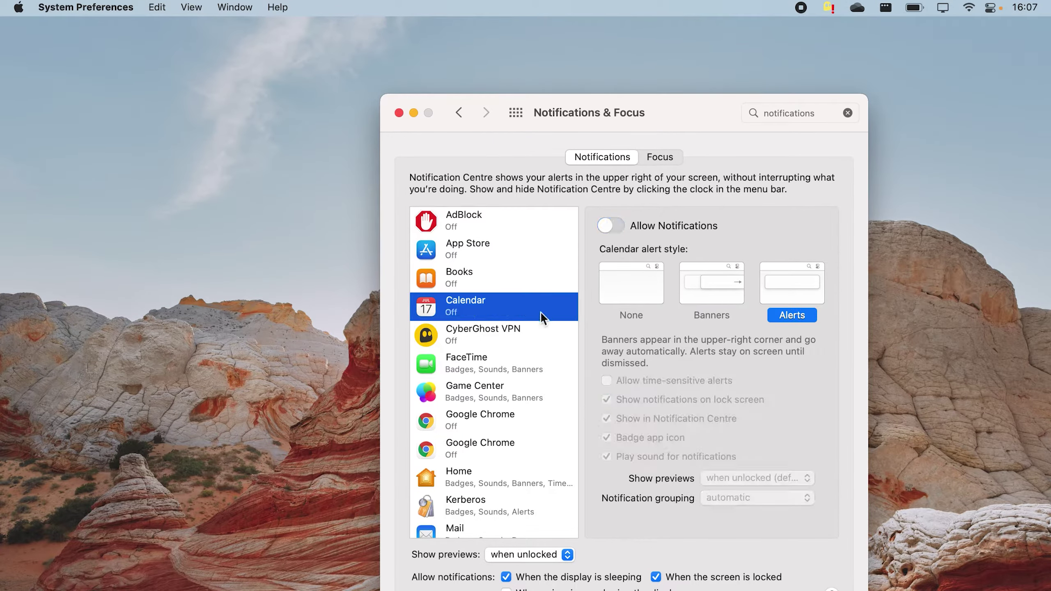
click(502, 386)
click(609, 226)
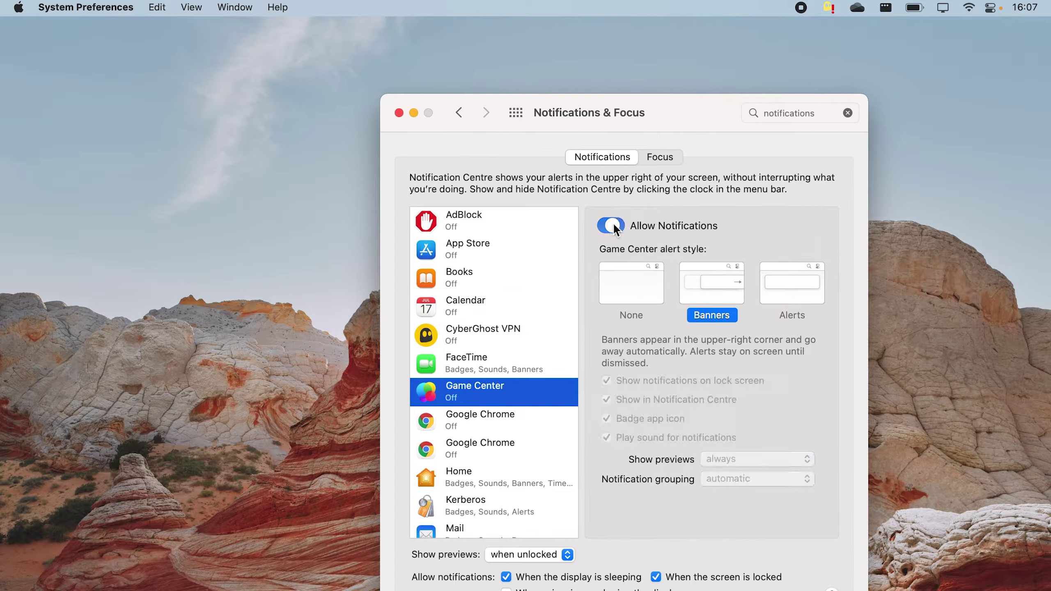
scroll(488, 457, down, 4)
scroll(488, 457, down, 2)
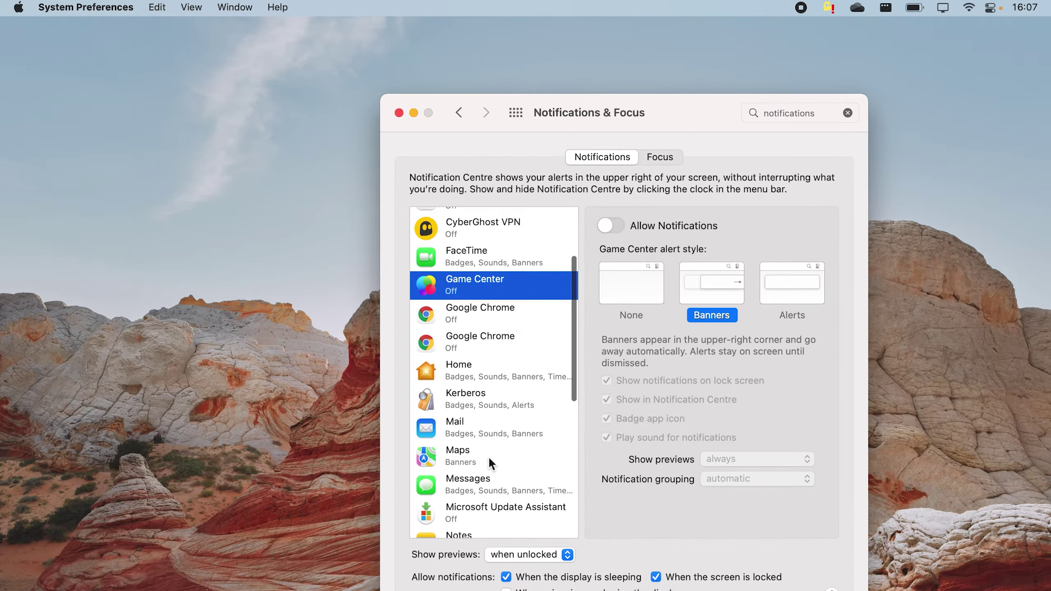
click(488, 456)
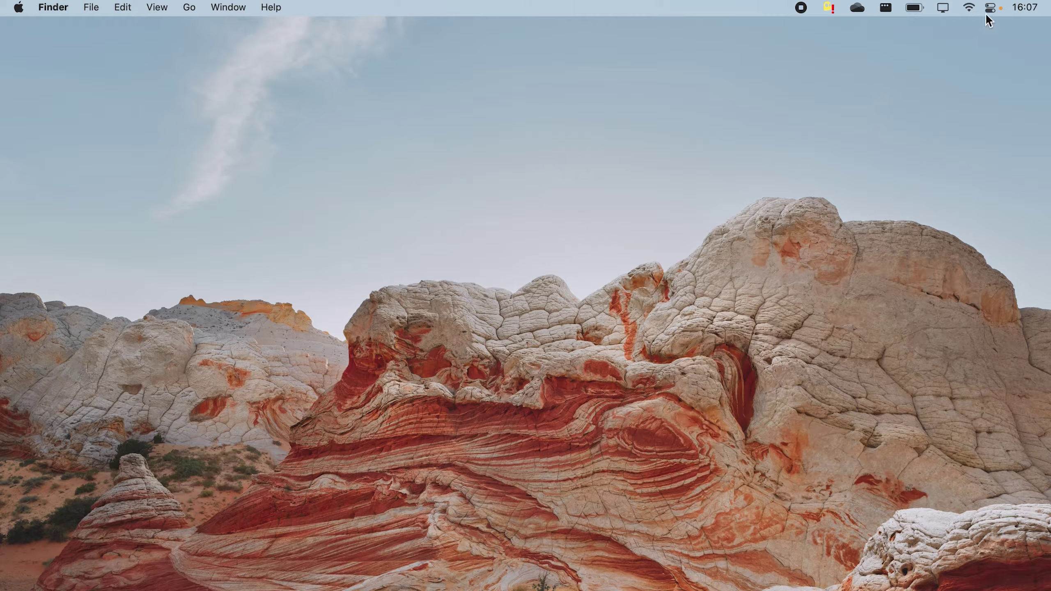
- Open Focus Preferences from the Control Center's Focus menu
click(992, 7)
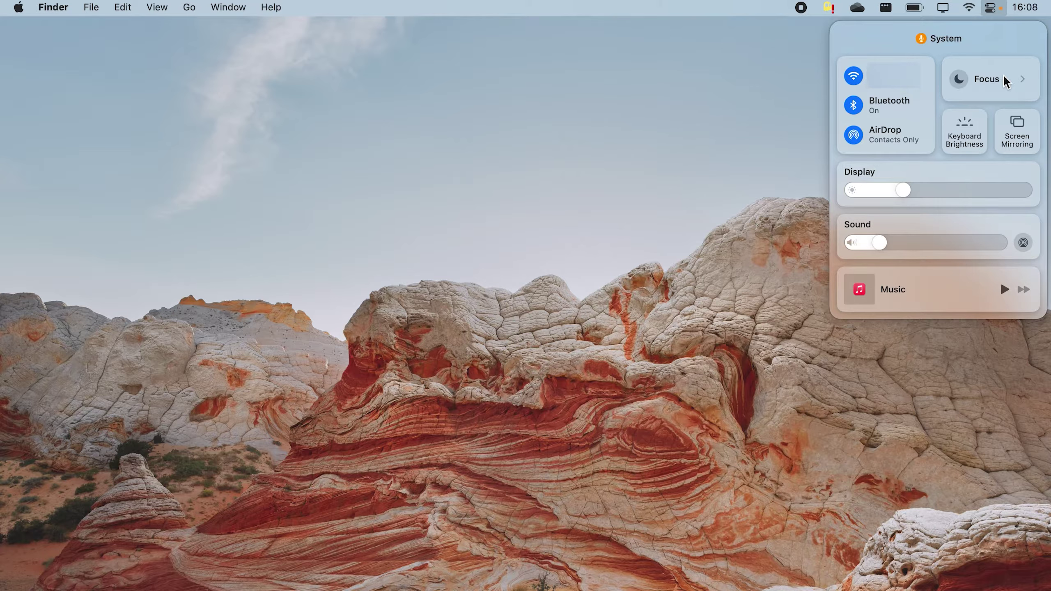
click(1023, 79)
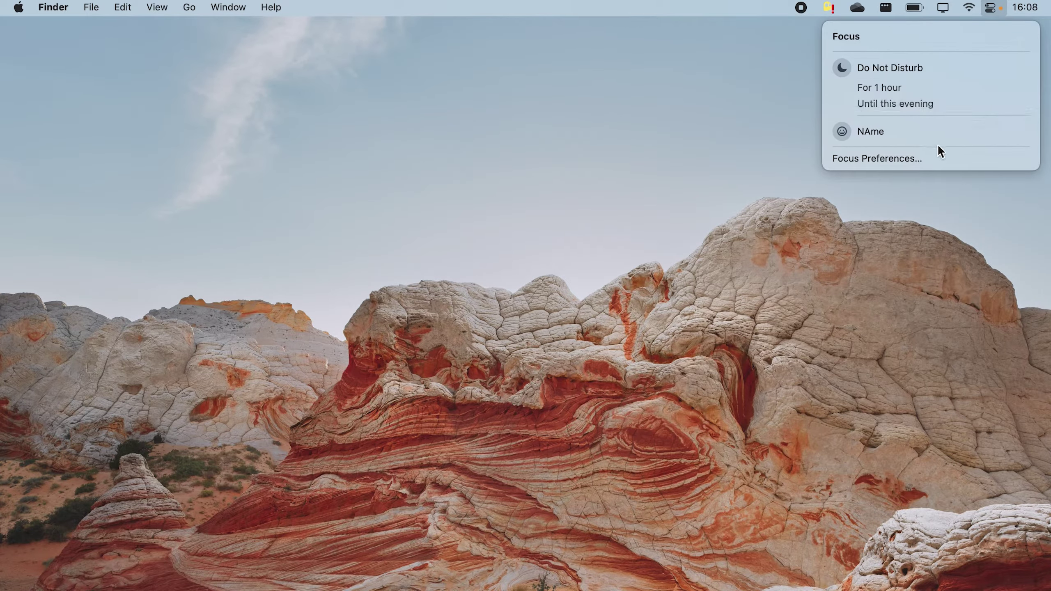
click(933, 159)
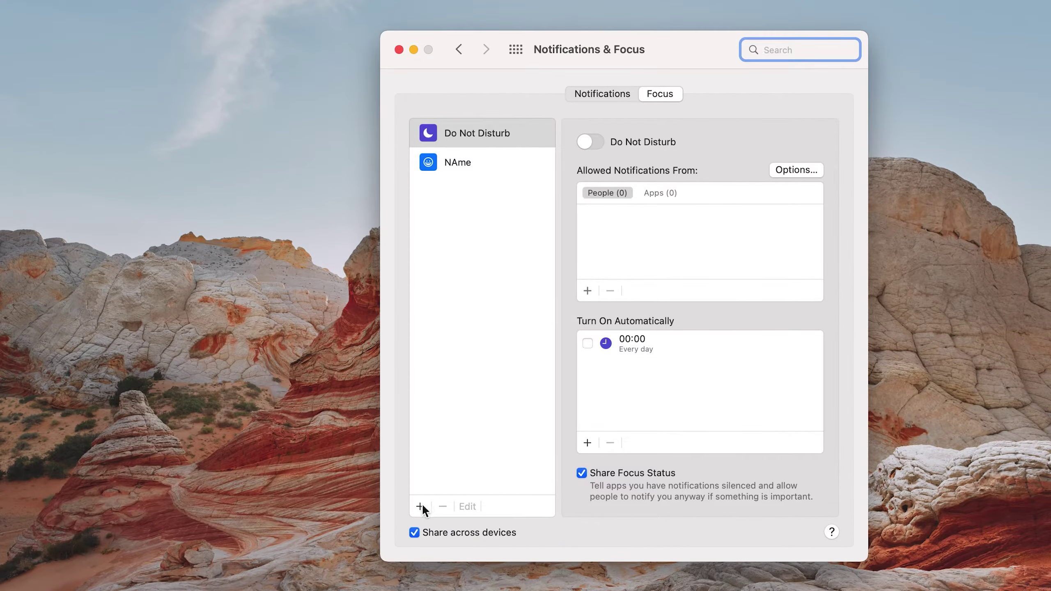
- Add a Custom Focus named 'focus' beside Do Not Disturb and 'NAme'
click(420, 507)
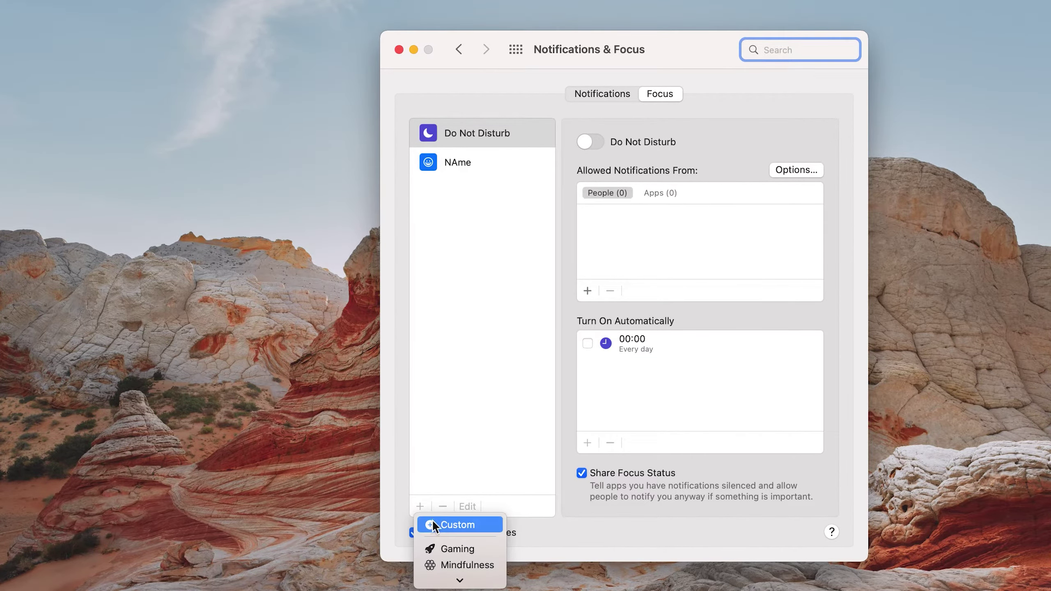
click(458, 525)
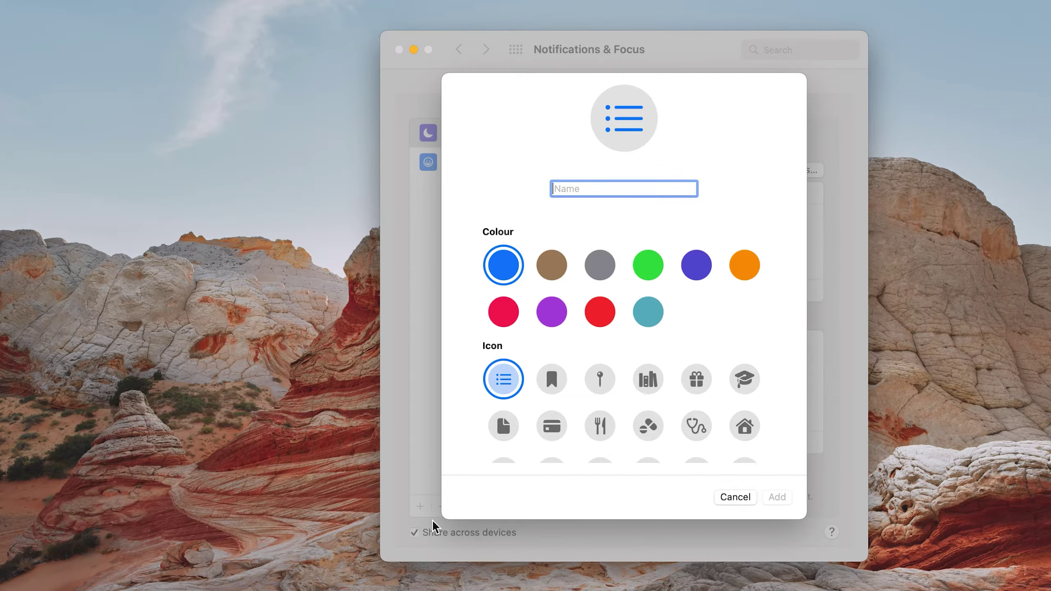
text(focus)
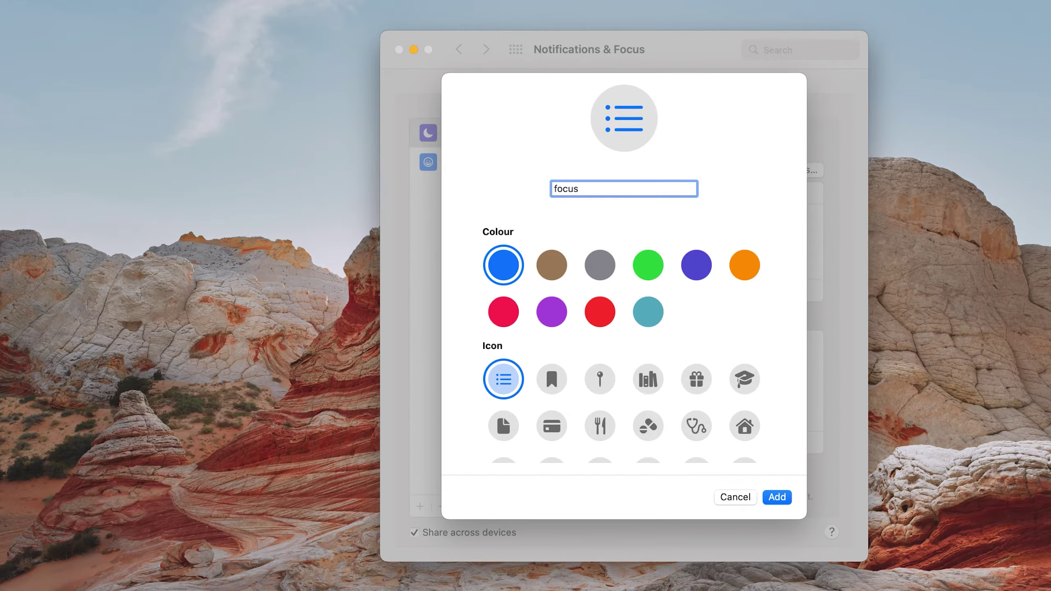
click(776, 498)
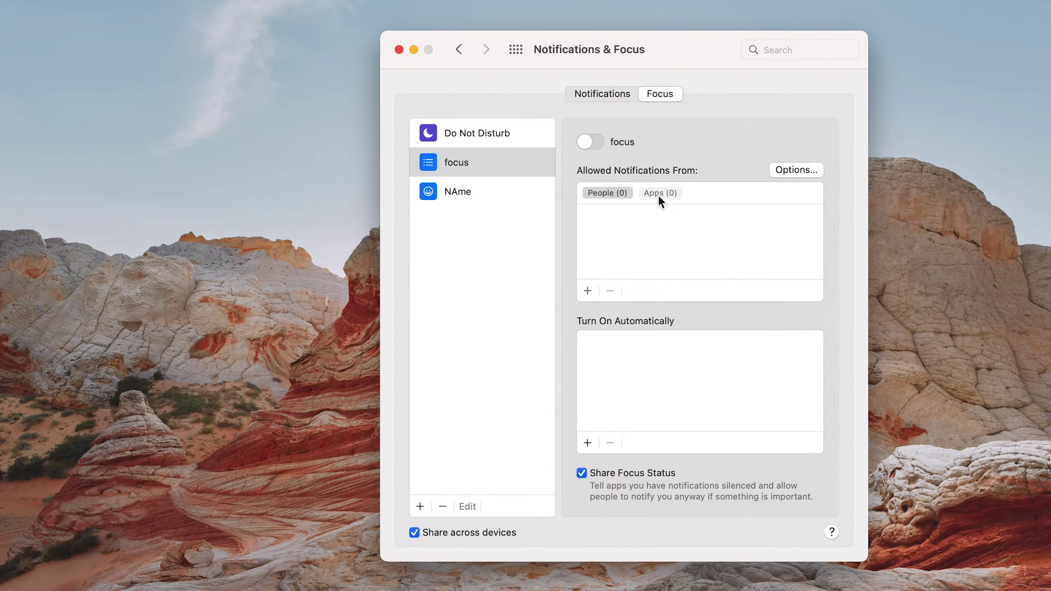
- Add Calendar as the only allowed app for the 'focus' Focus
click(659, 194)
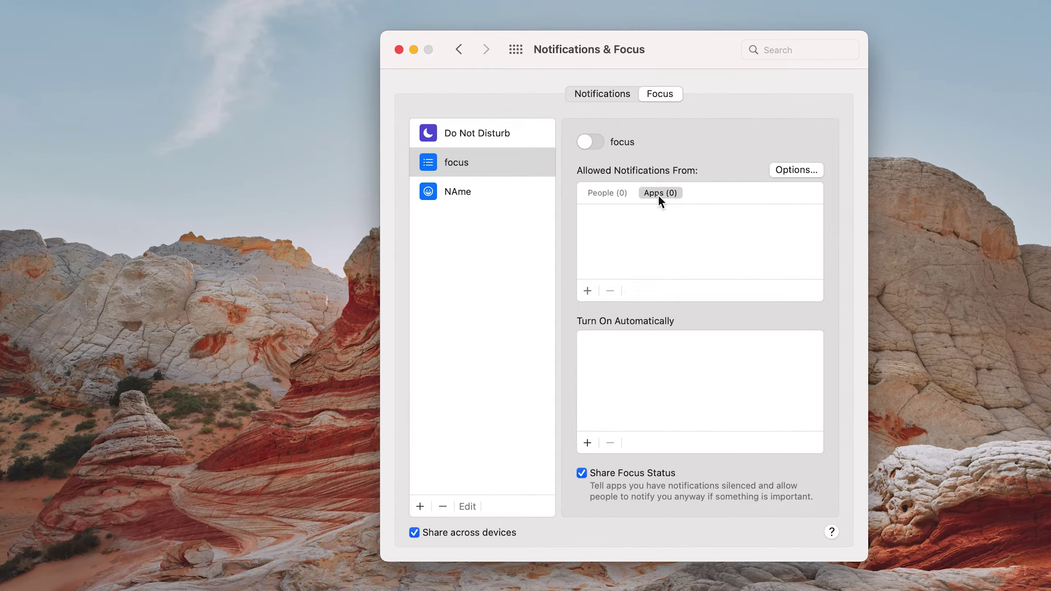
click(588, 291)
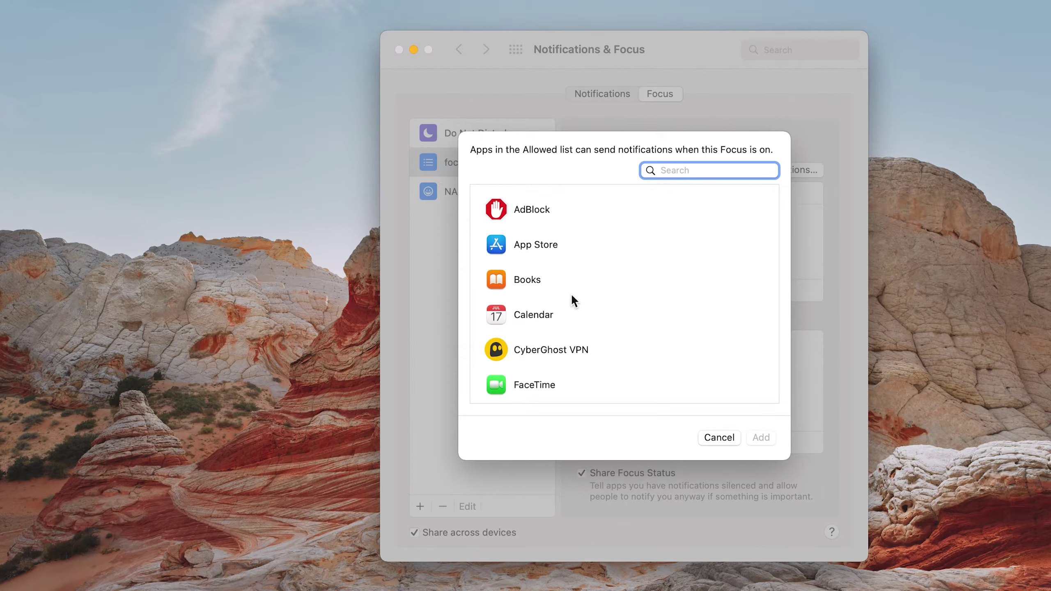
click(550, 312)
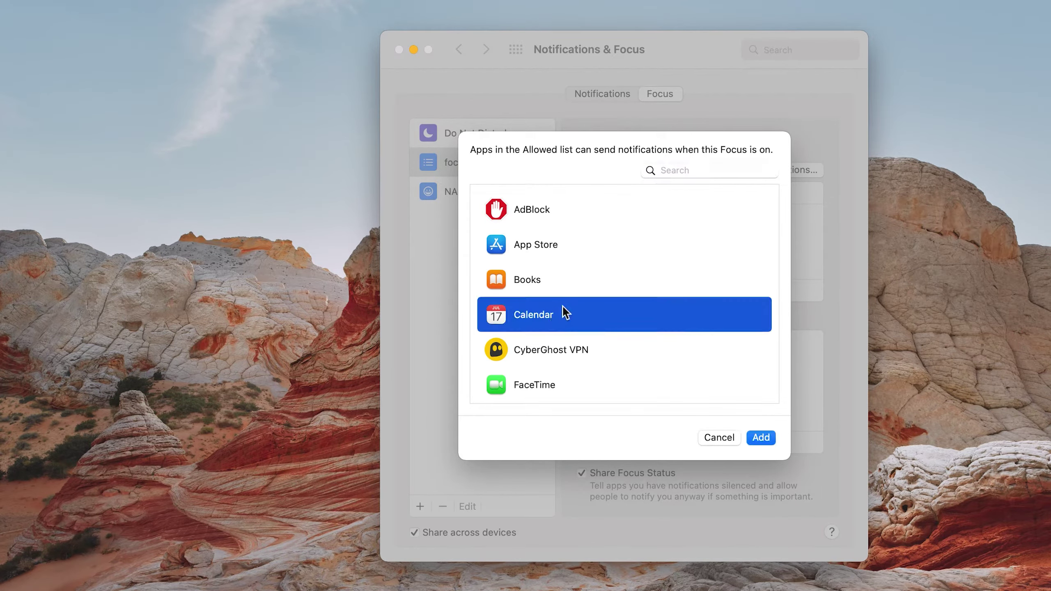
click(761, 437)
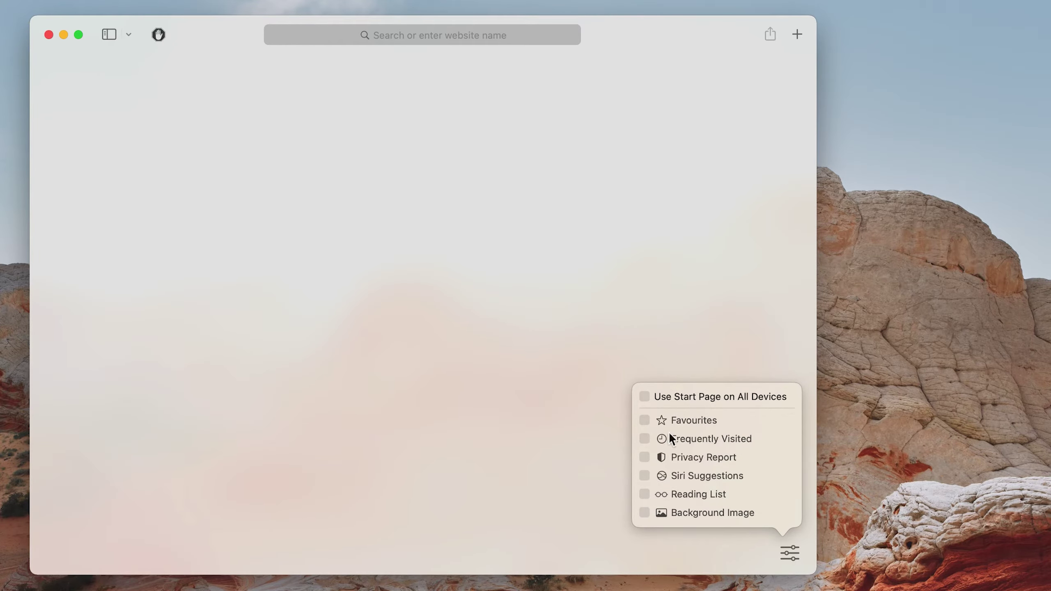
- Uncheck Favourites, Frequently Visited, Privacy Report and Siri Suggestions on Safari's start page
click(645, 421)
click(645, 439)
click(645, 458)
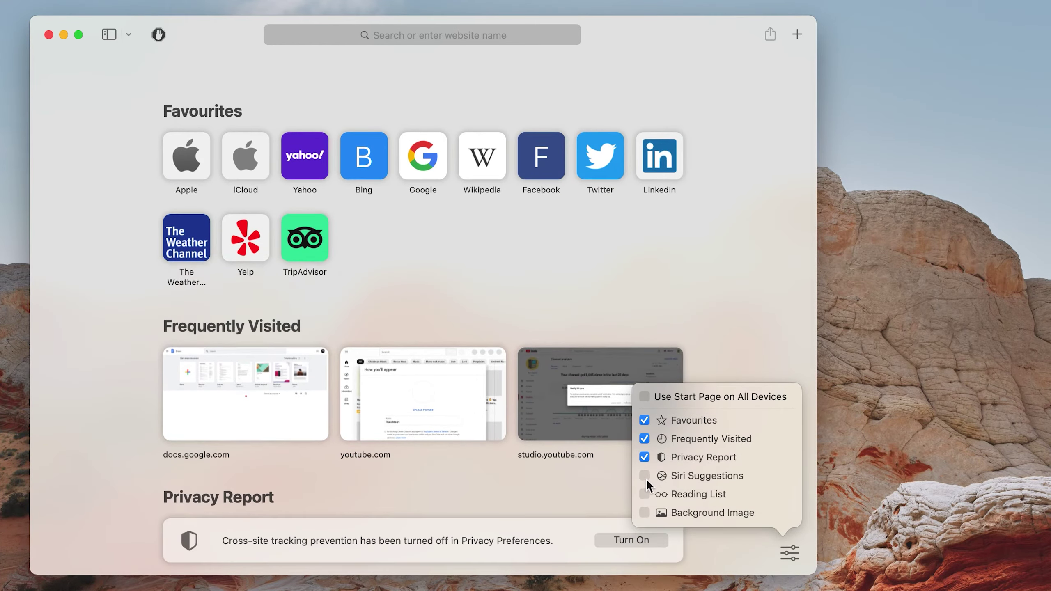
click(645, 475)
click(645, 475)
click(645, 456)
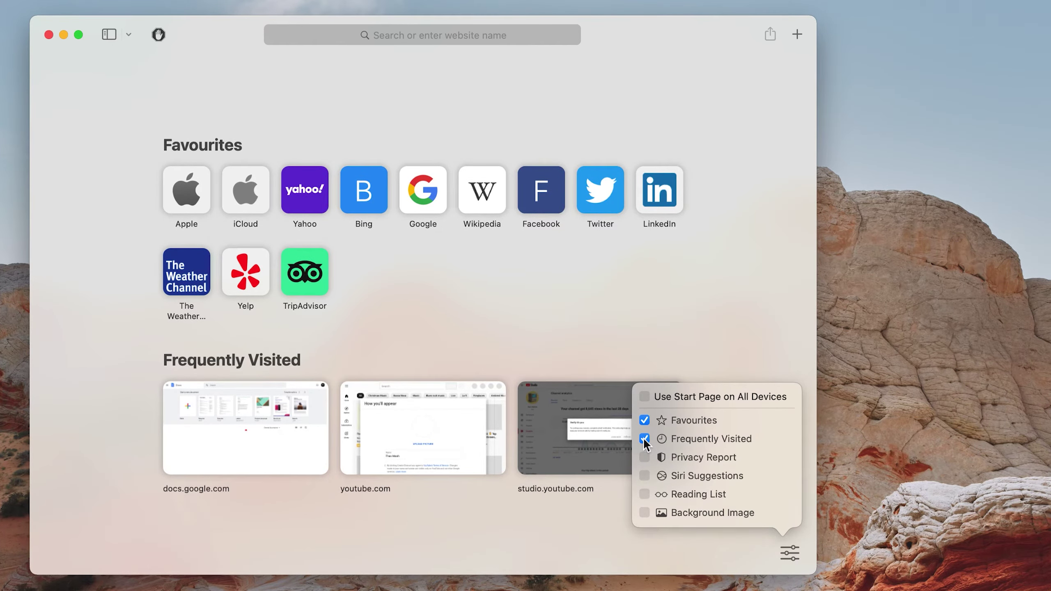
click(645, 439)
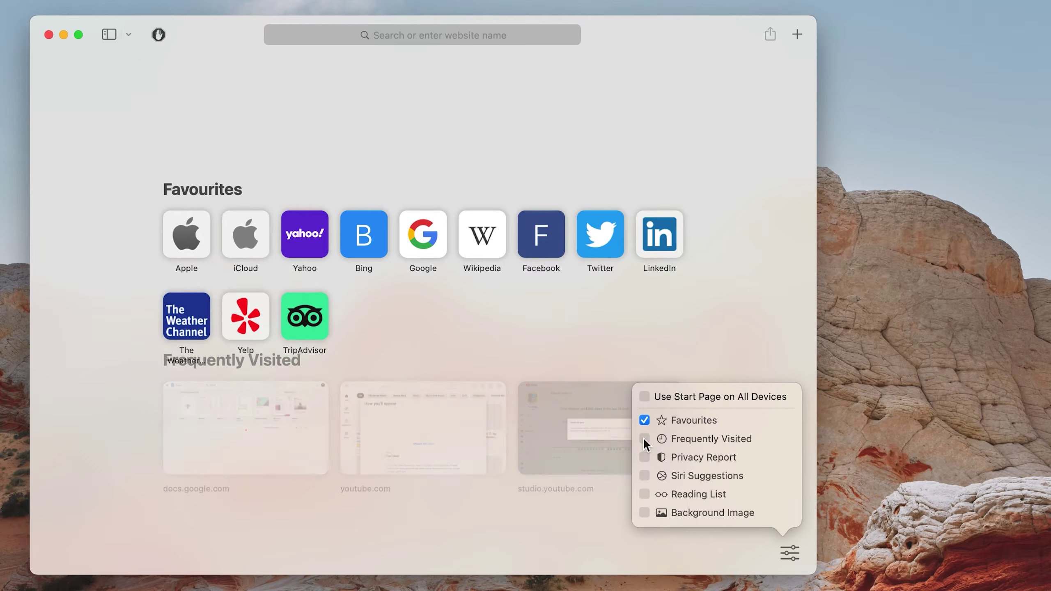
click(645, 422)
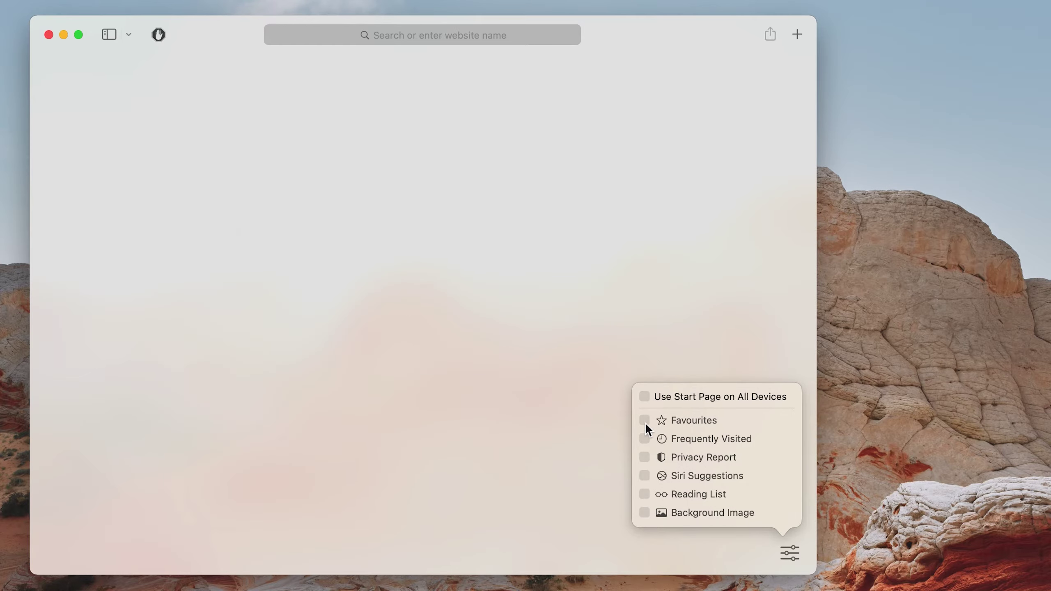
click(612, 413)
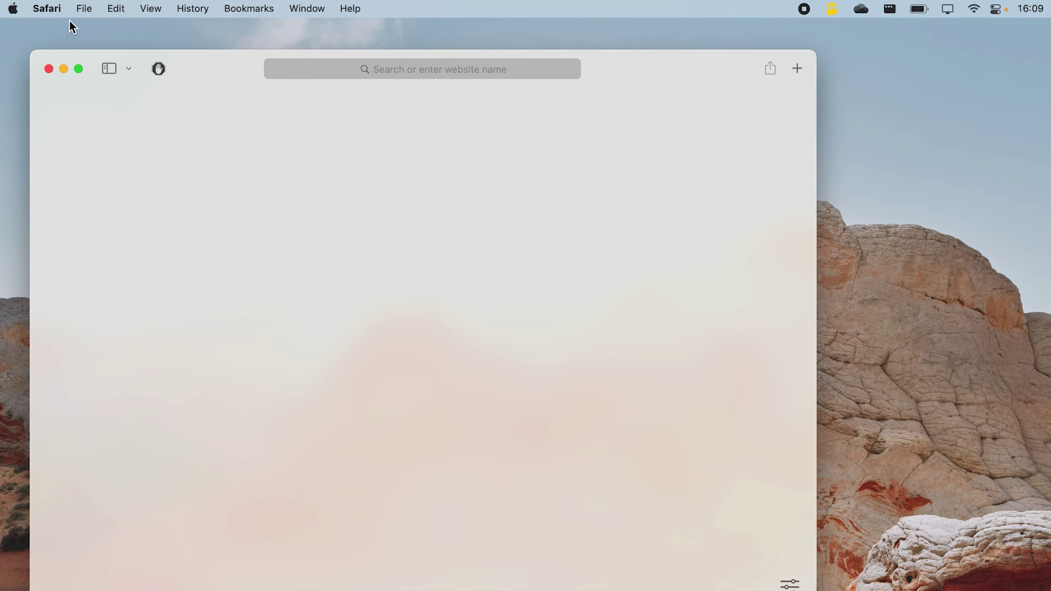
- Set Safari's tab layout to Compact, then close Preferences and the browser window
click(47, 8)
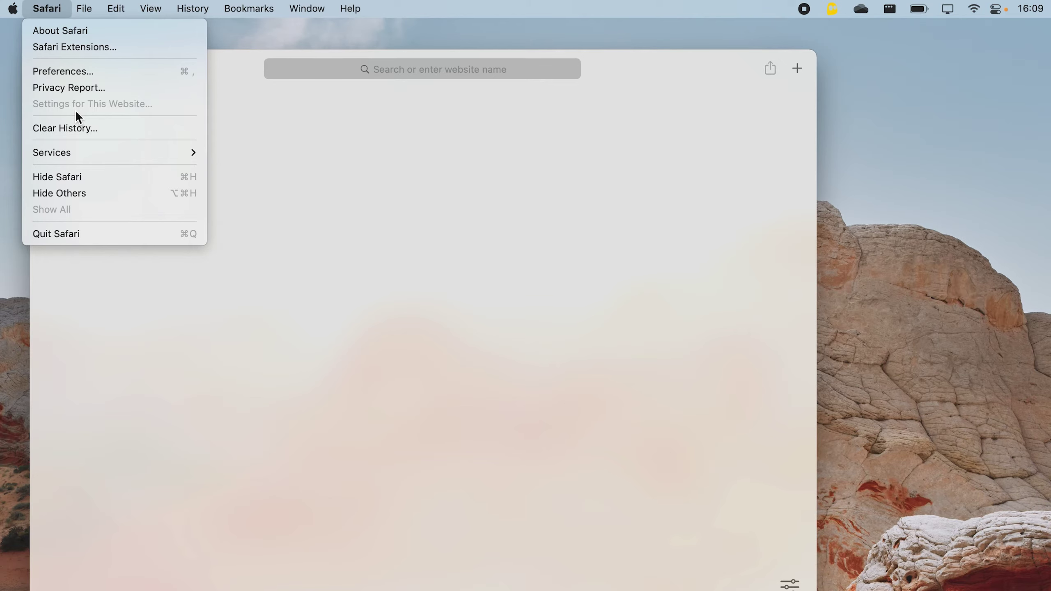
click(64, 71)
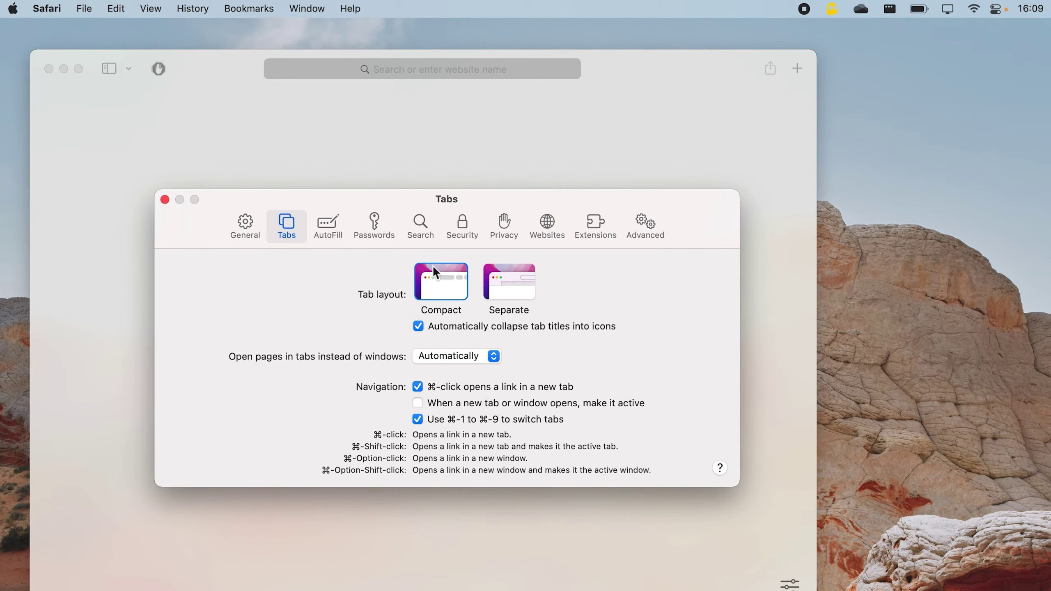
click(524, 279)
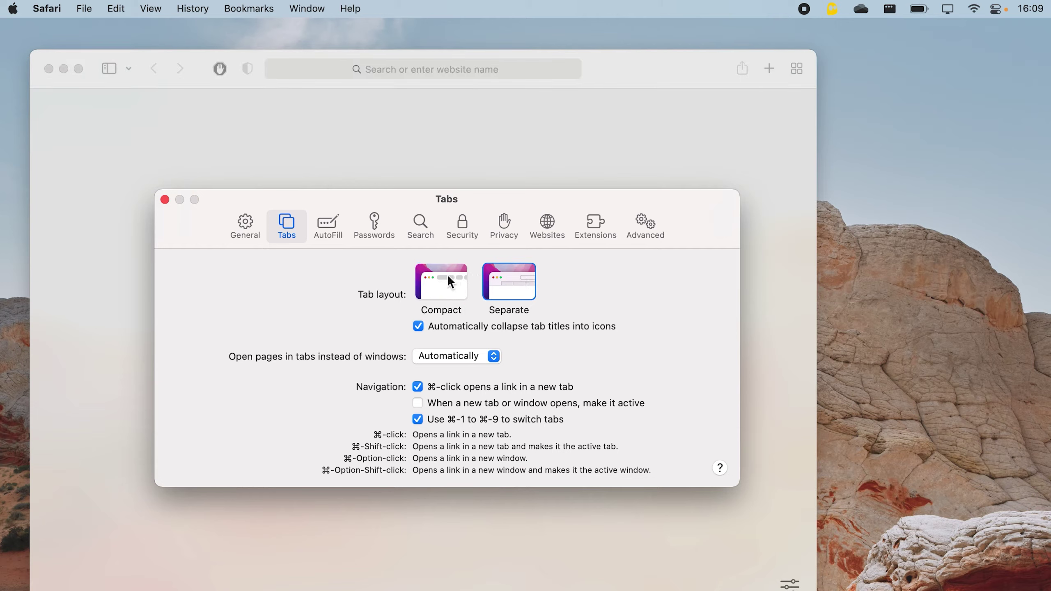
click(444, 280)
click(510, 273)
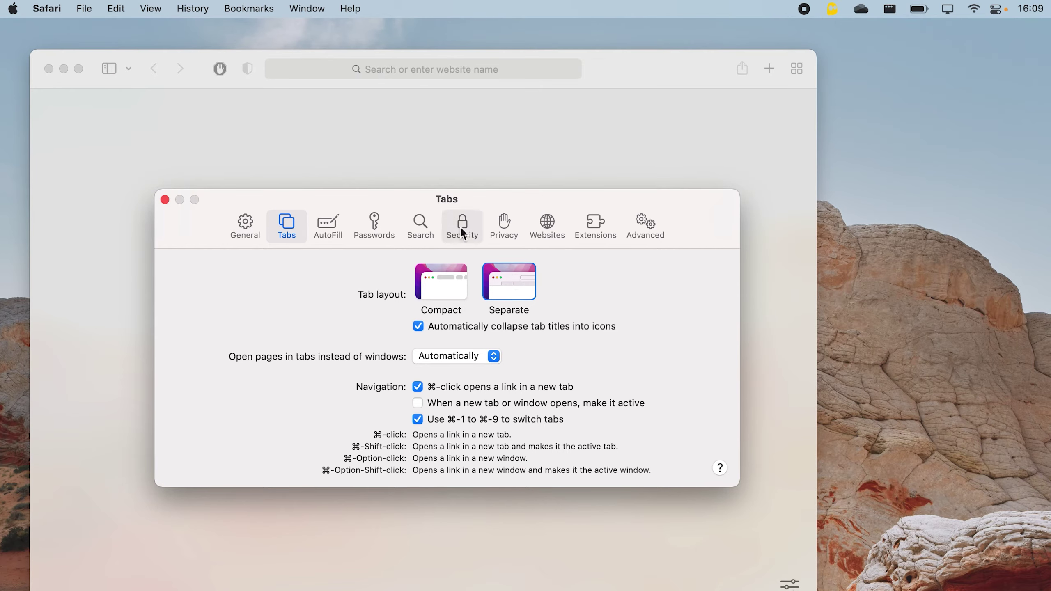
click(452, 296)
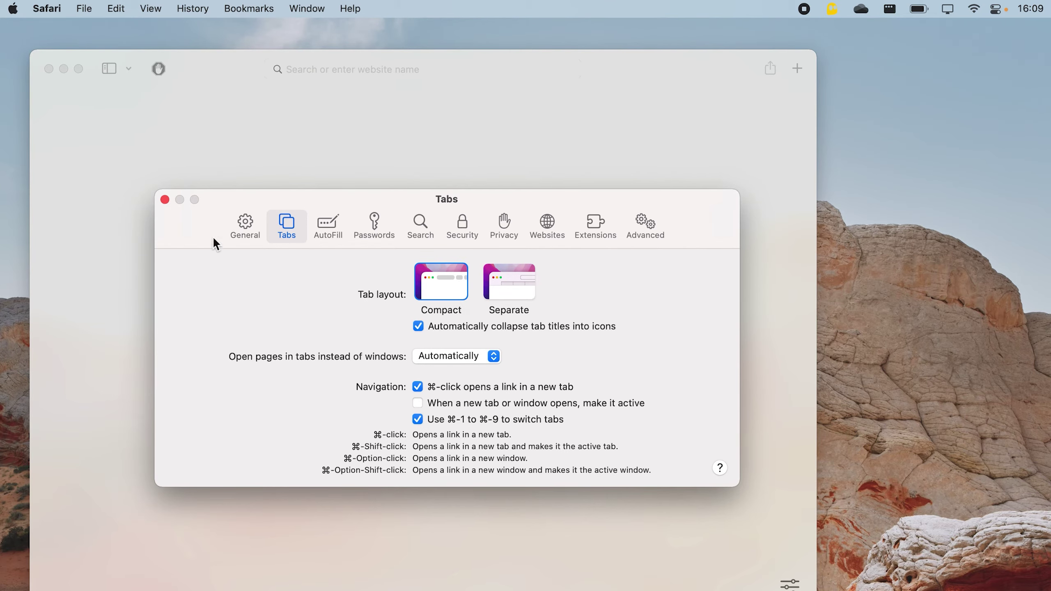
click(165, 200)
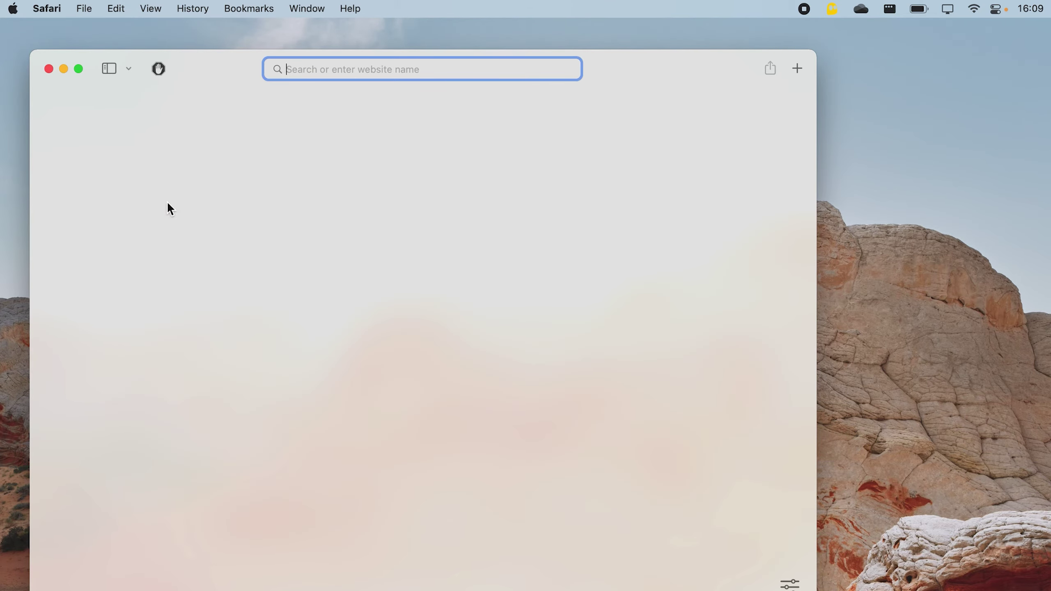
click(48, 69)
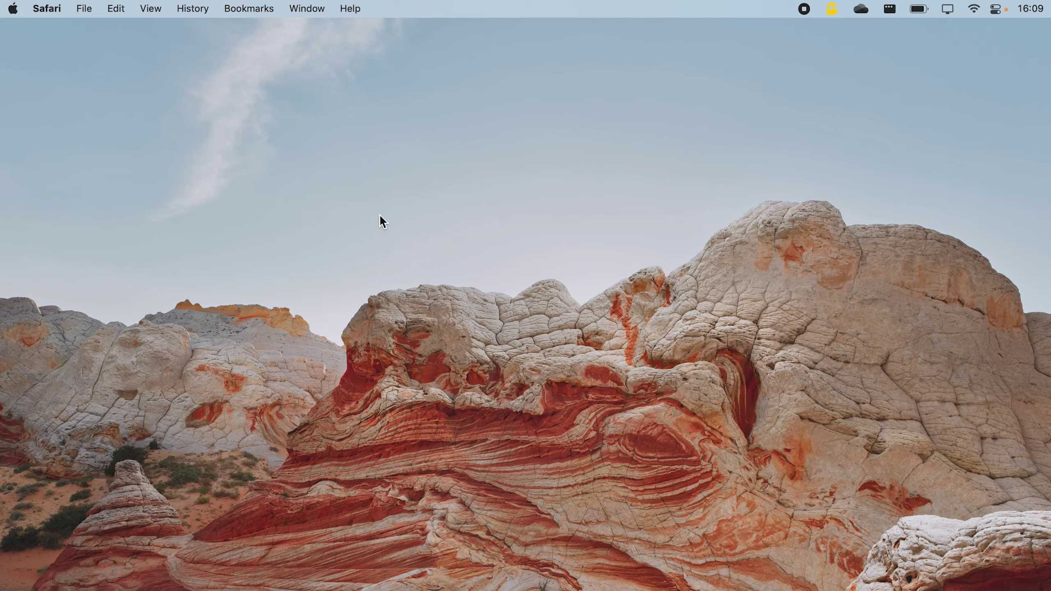